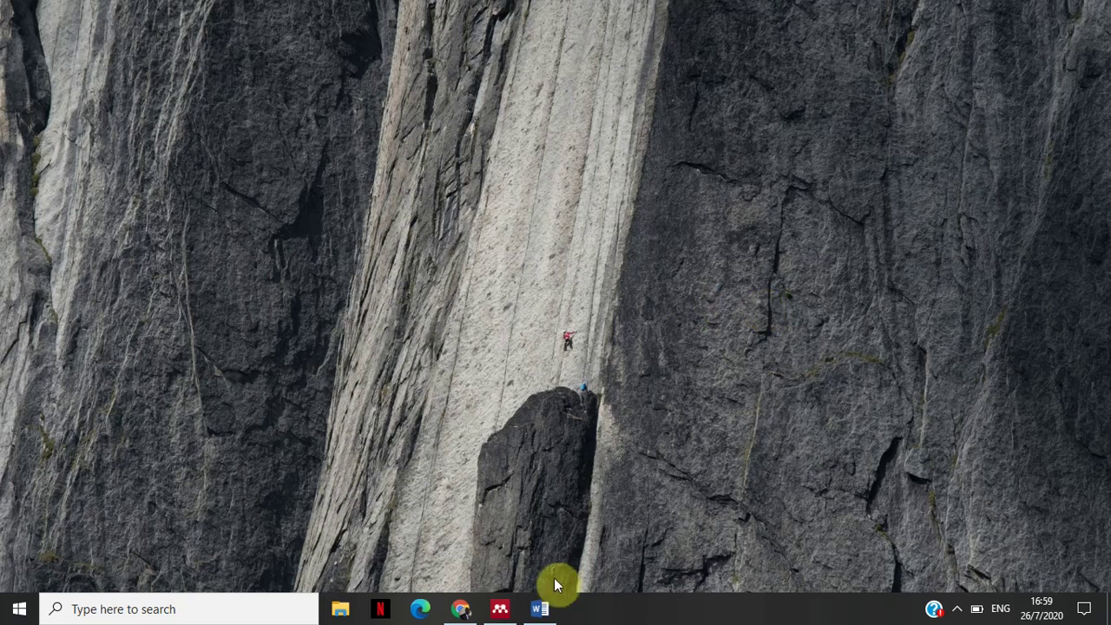
Step: Bring up Mendeley Desktop and select the 2017 data warehouse and 2020 gender affirmation references
mouse_move(543, 610)
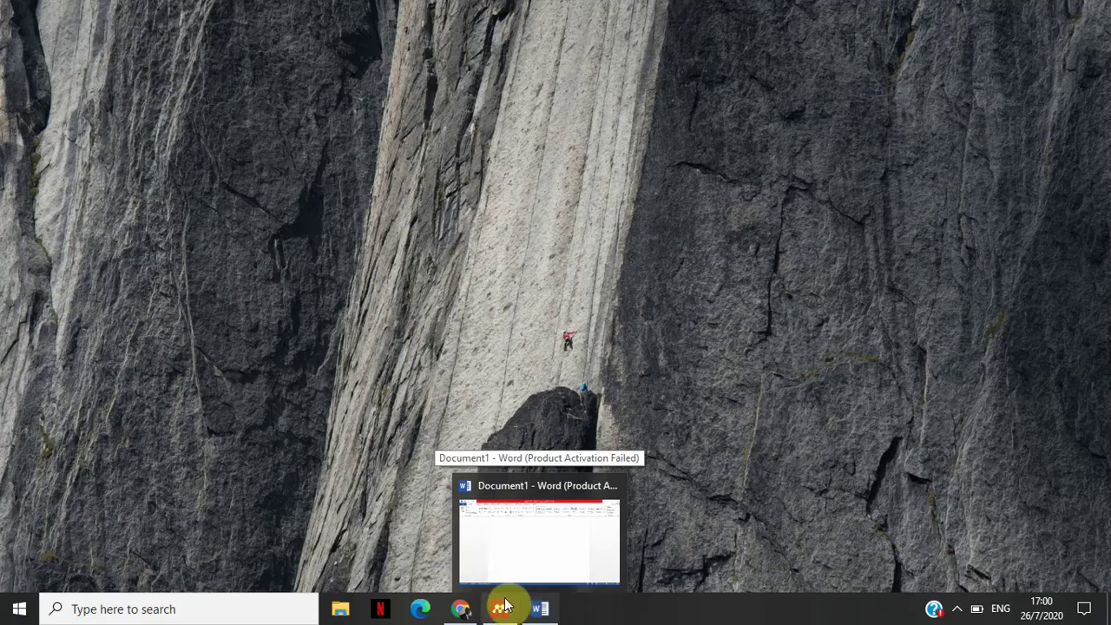
left_click(502, 609)
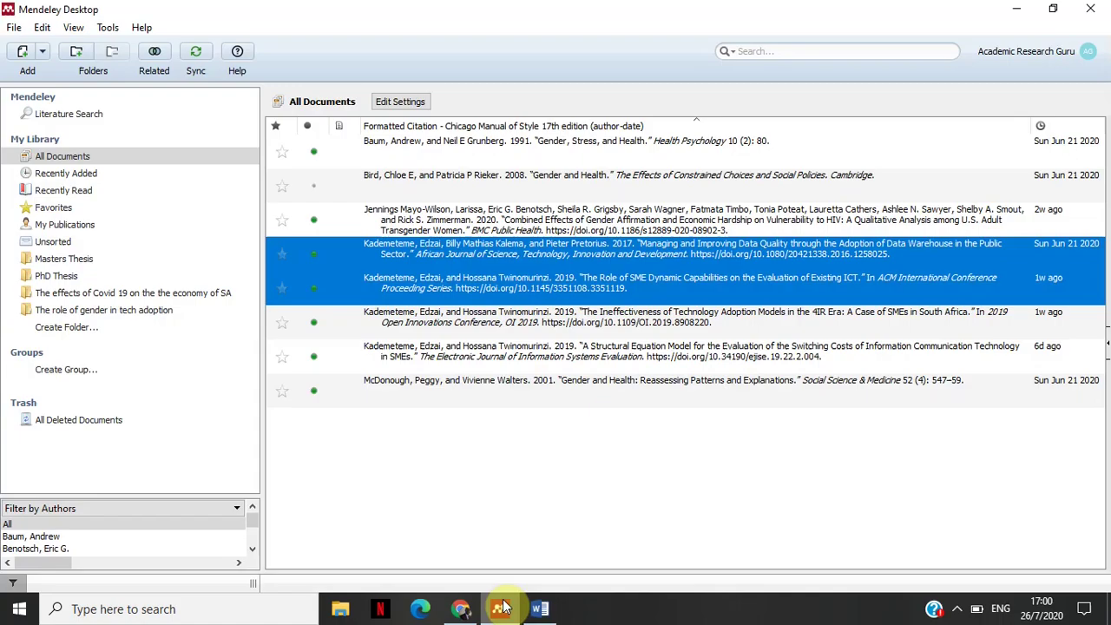
left_click(452, 251)
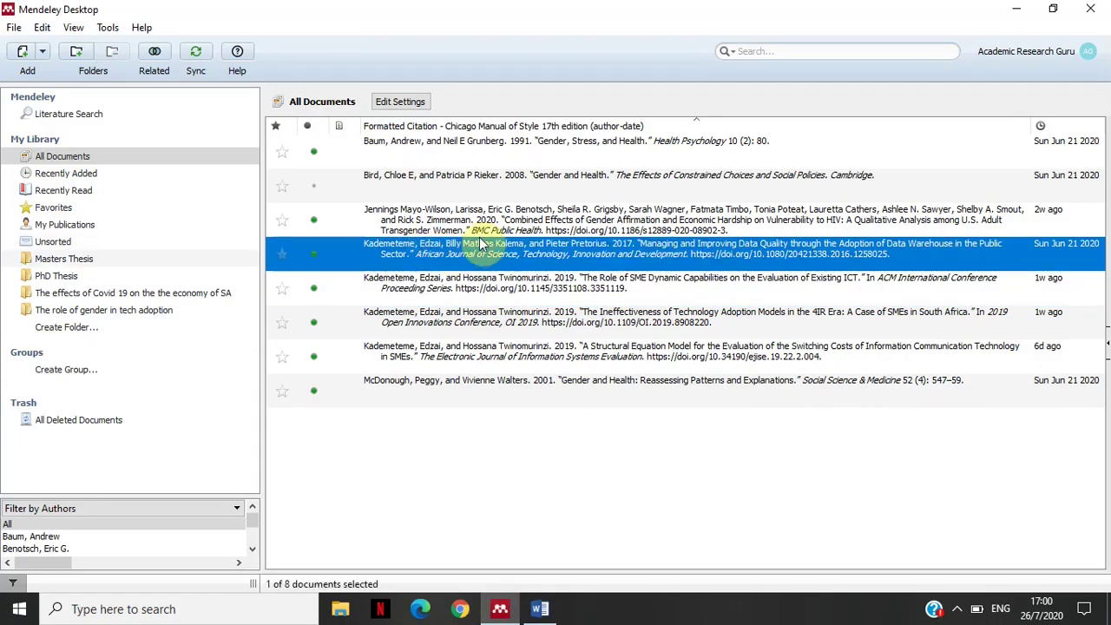
left_click(430, 220)
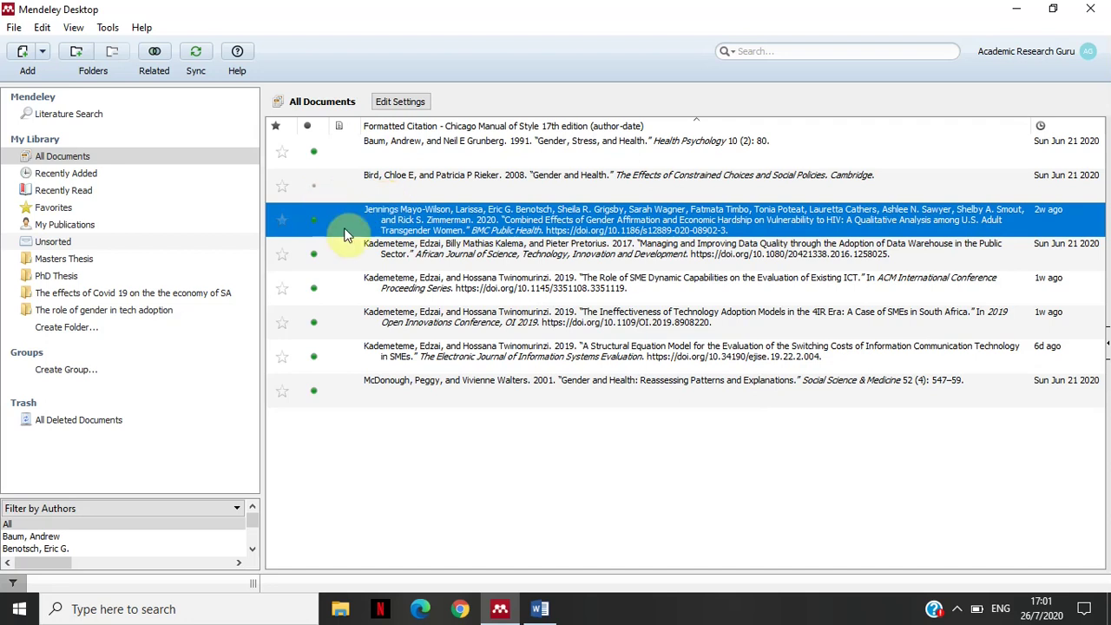
Step: Open the Citation Styles dialog through View > Citation Style > More Styles
left_click(84, 31)
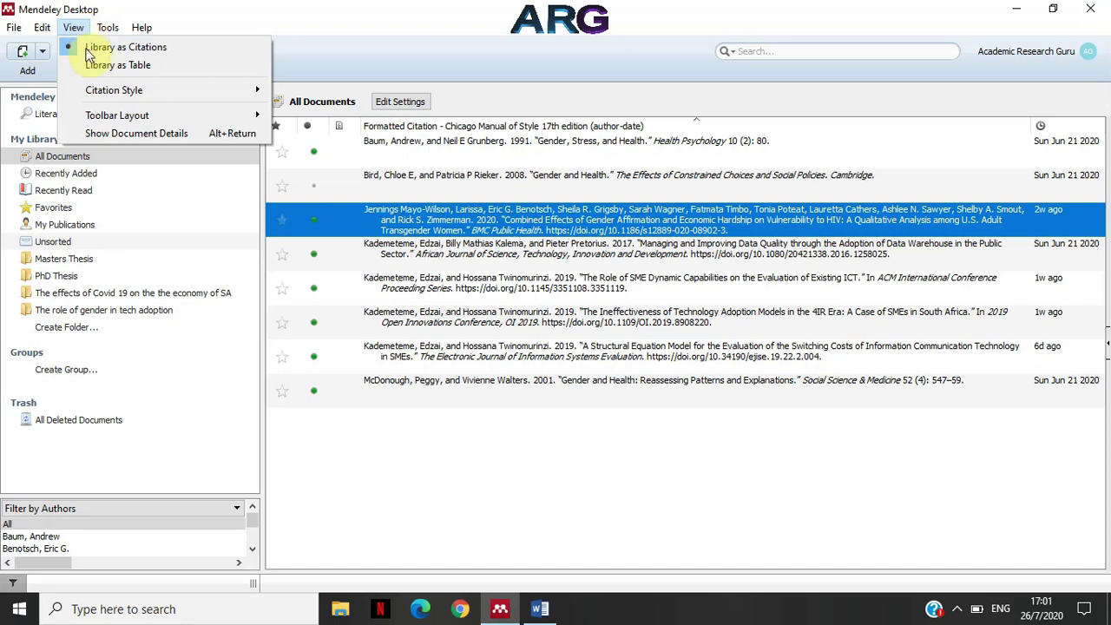
mouse_move(92, 90)
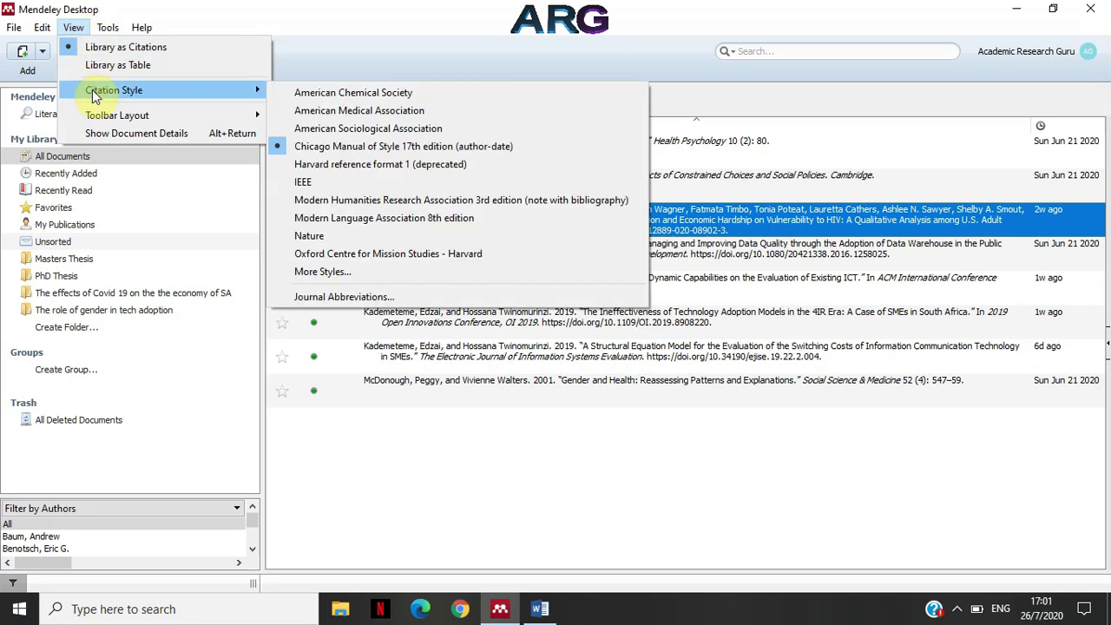
left_click(305, 273)
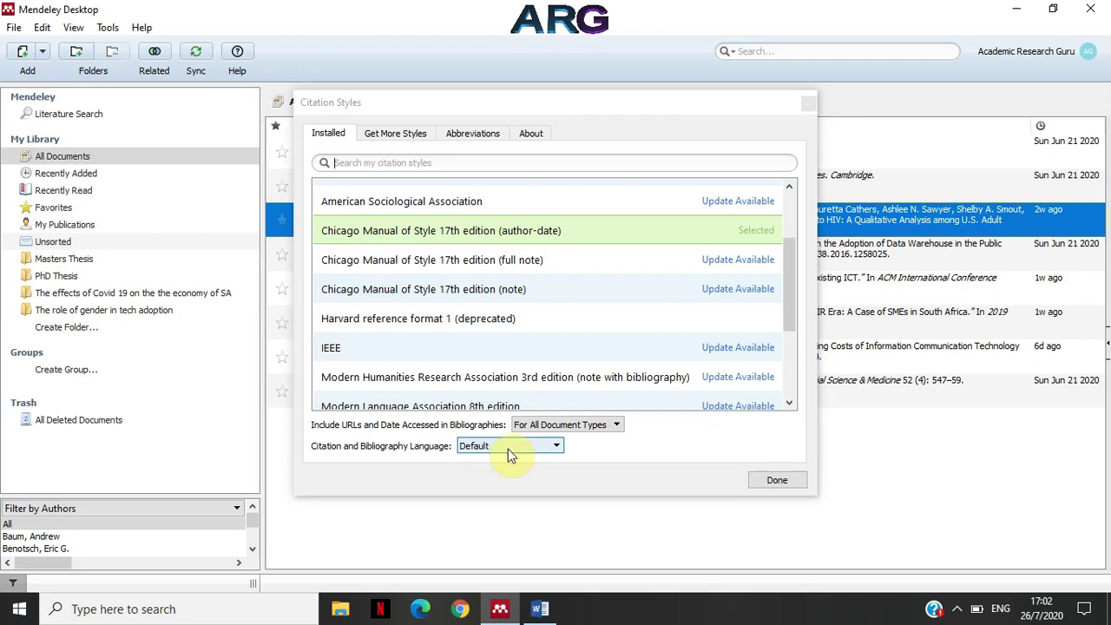
Step: Try Persian and then Russian as the citation and bibliography language
left_click(508, 449)
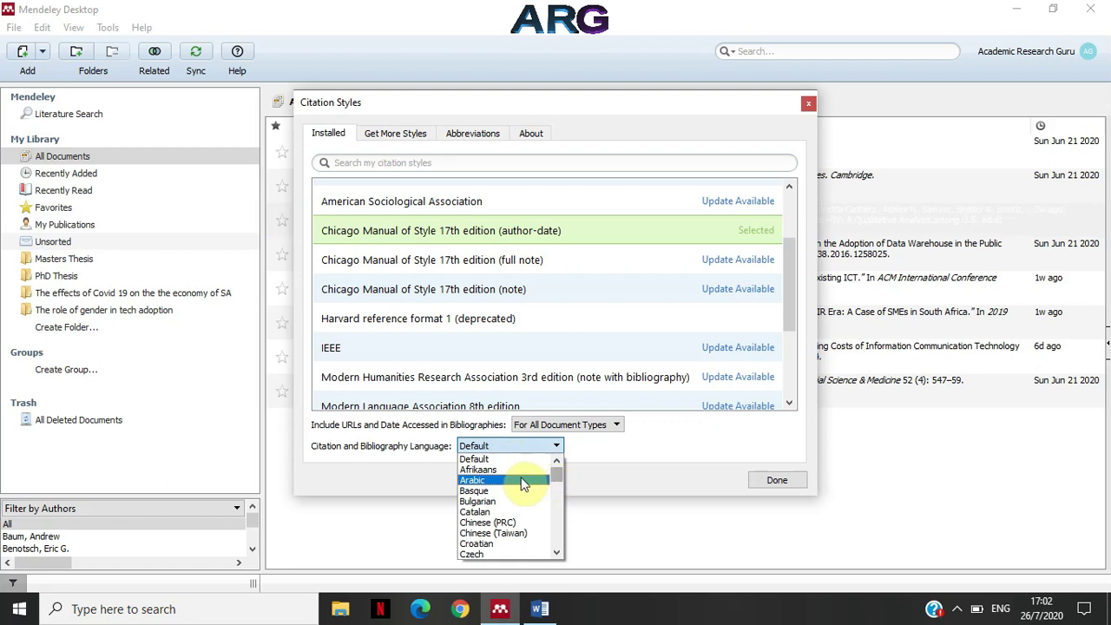
scroll(500, 523, "down", 5)
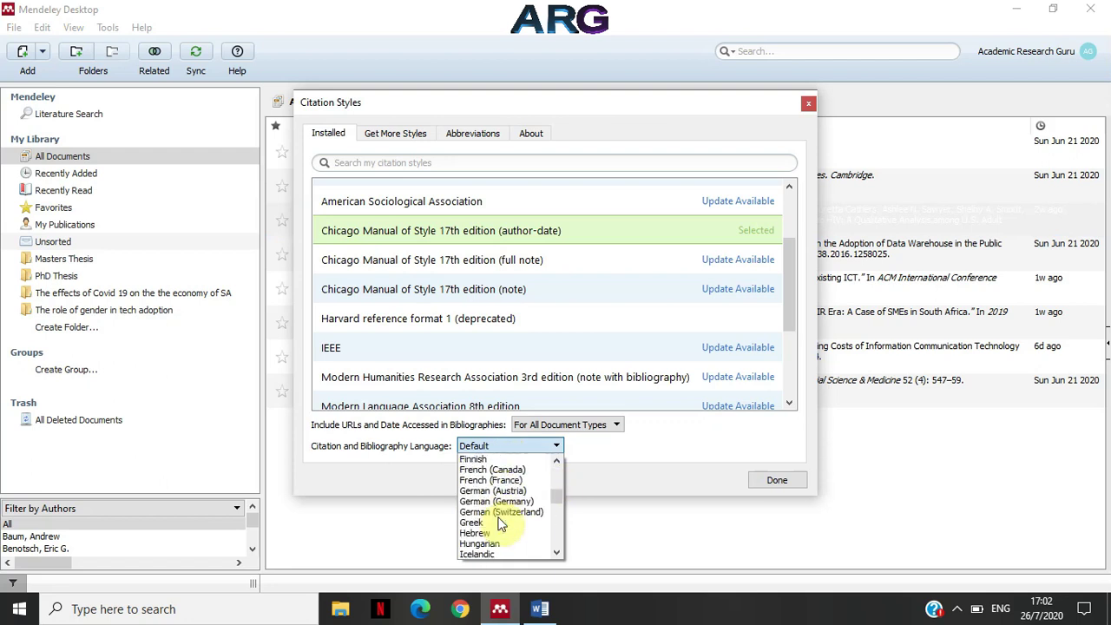
scroll(499, 524, "down", 6)
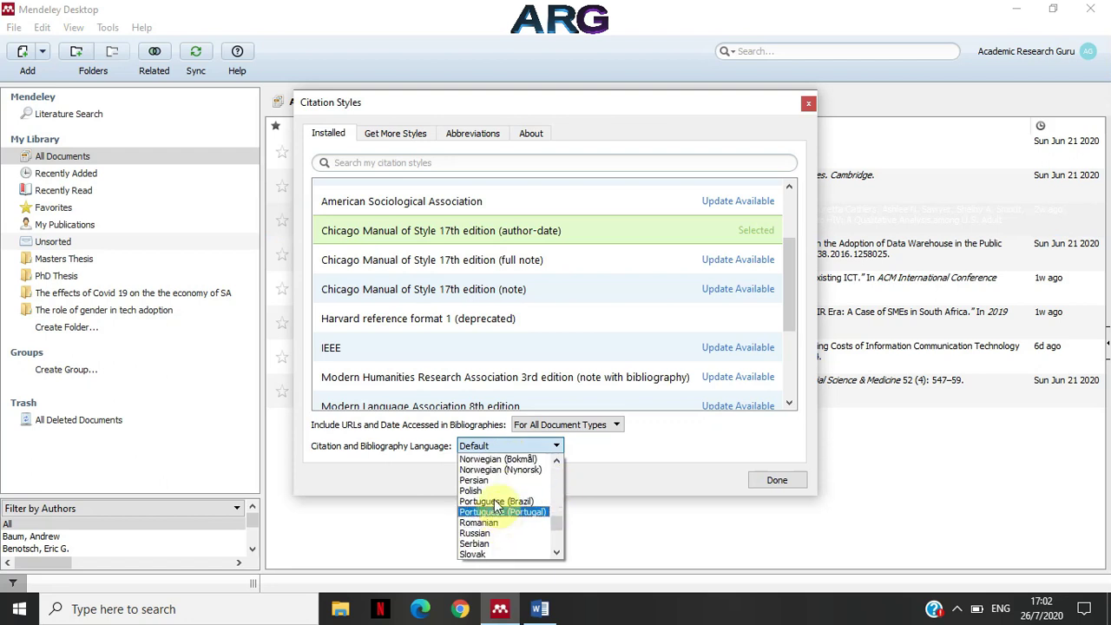
left_click(489, 480)
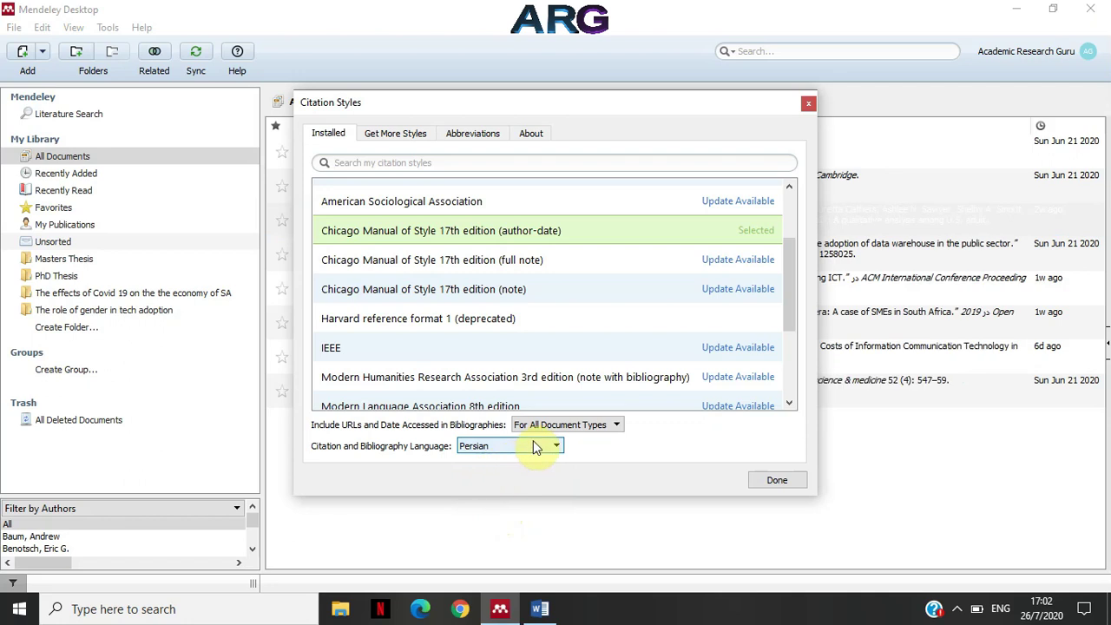
left_click(533, 446)
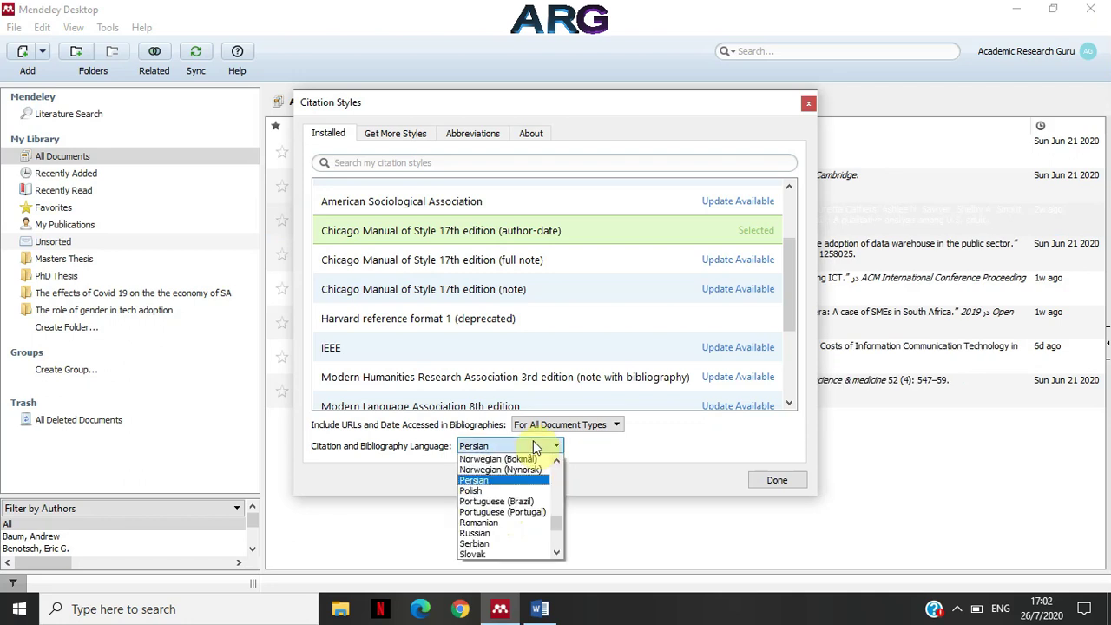
scroll(508, 487, "down", 1)
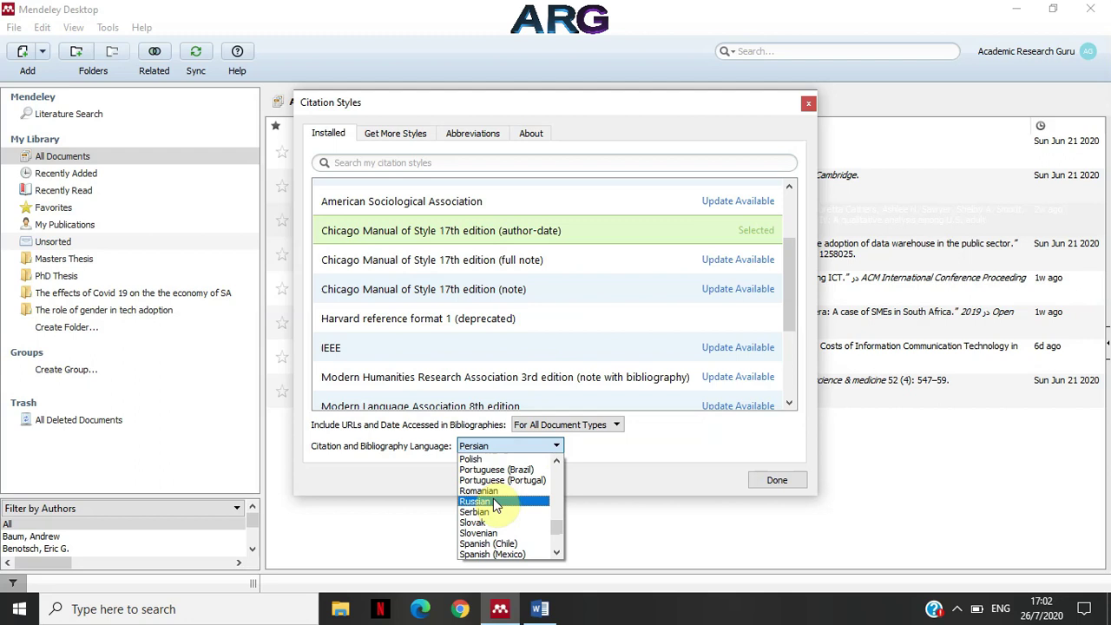
left_click(493, 501)
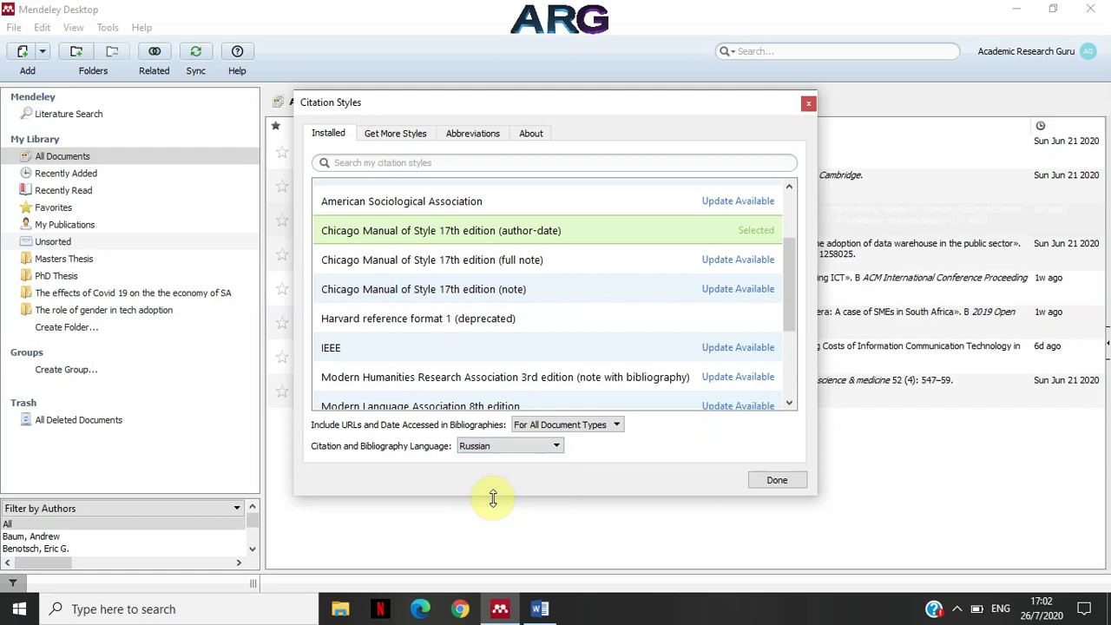
Step: Try Slovenian, then restore the language to Default and close the dialog
left_click(503, 446)
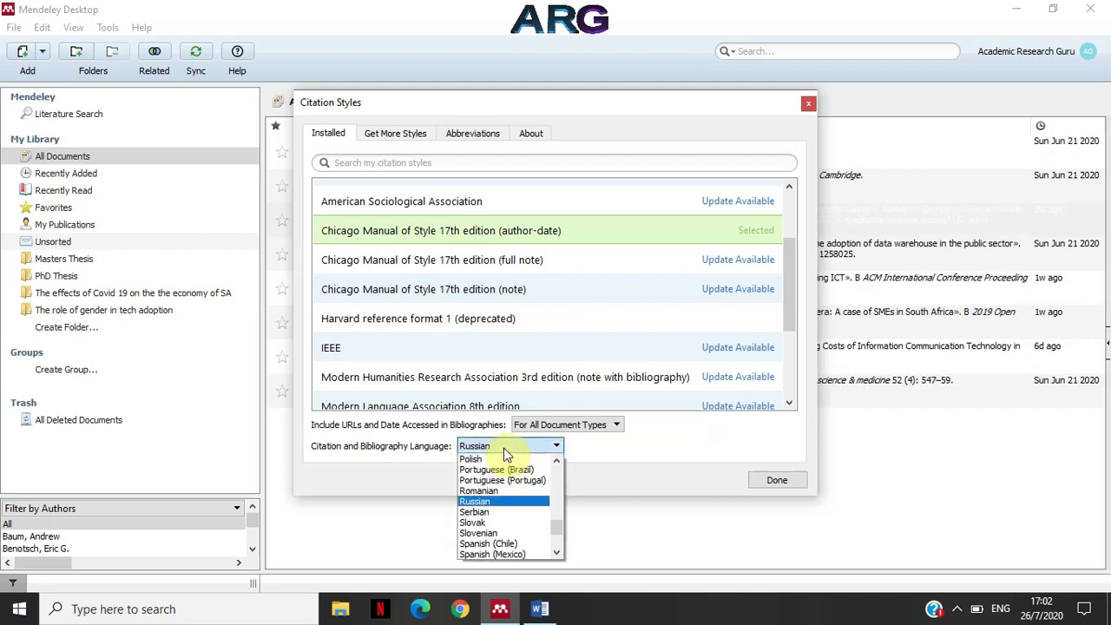
left_click(489, 533)
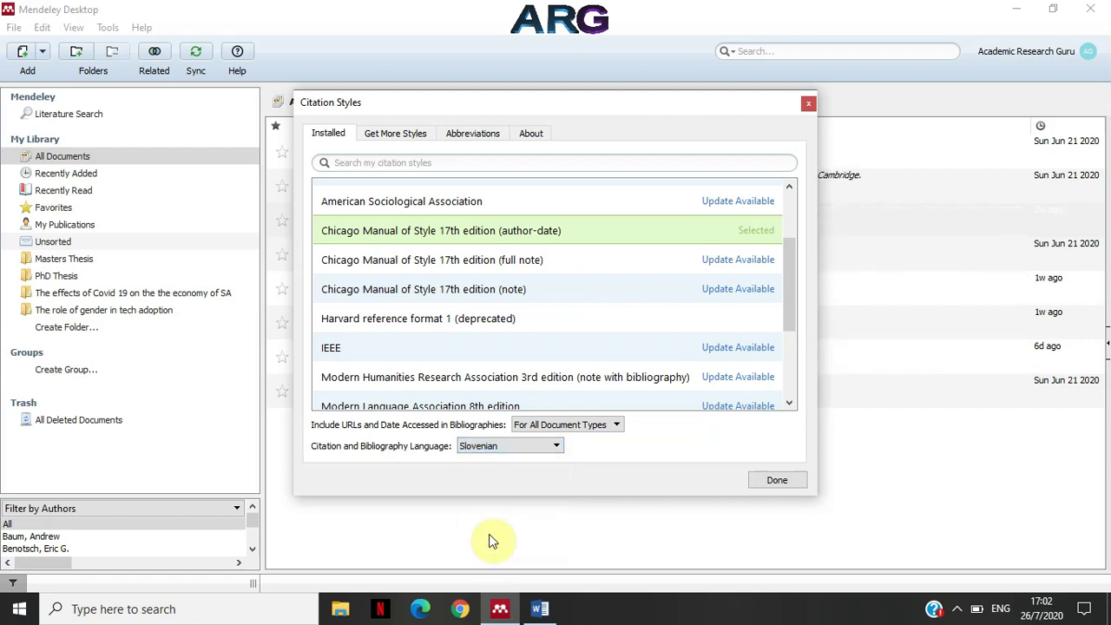
left_click(504, 450)
left_click_drag(557, 532, 558, 473)
left_click(475, 458)
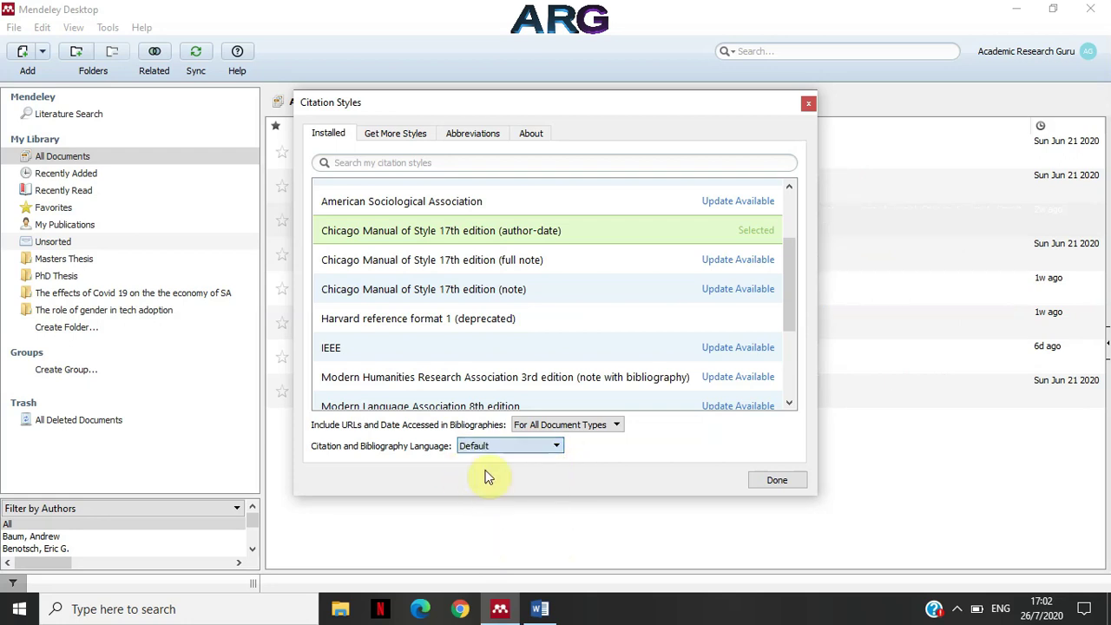
left_click(803, 484)
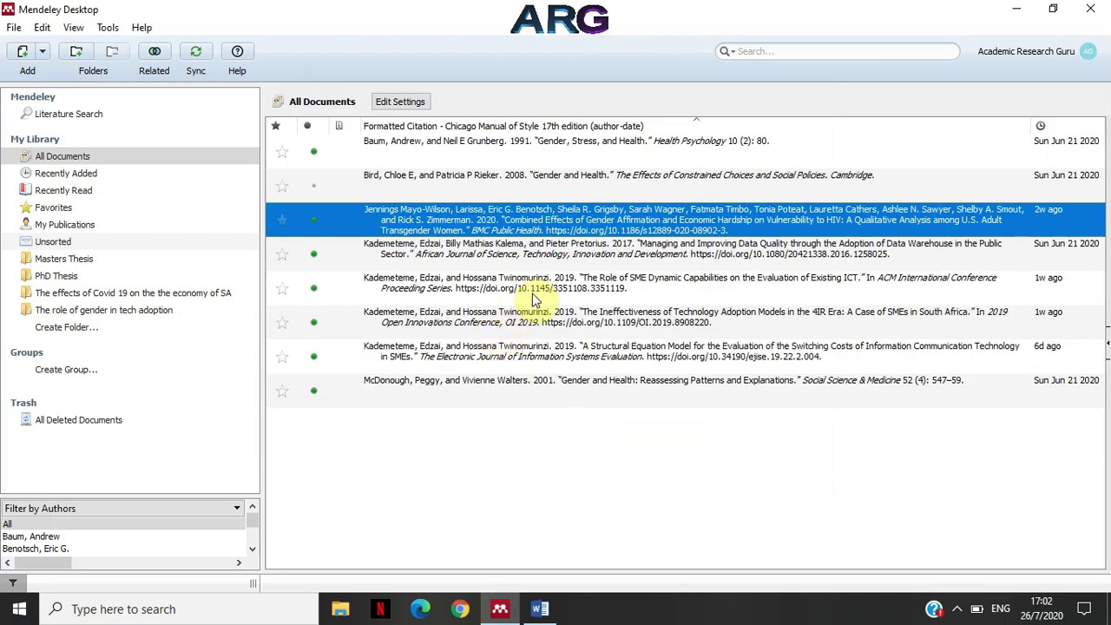
Step: Select the 2017 data warehouse and 2020 gender affirmation references in turn
left_click(424, 248)
left_click(427, 217)
left_click(428, 247)
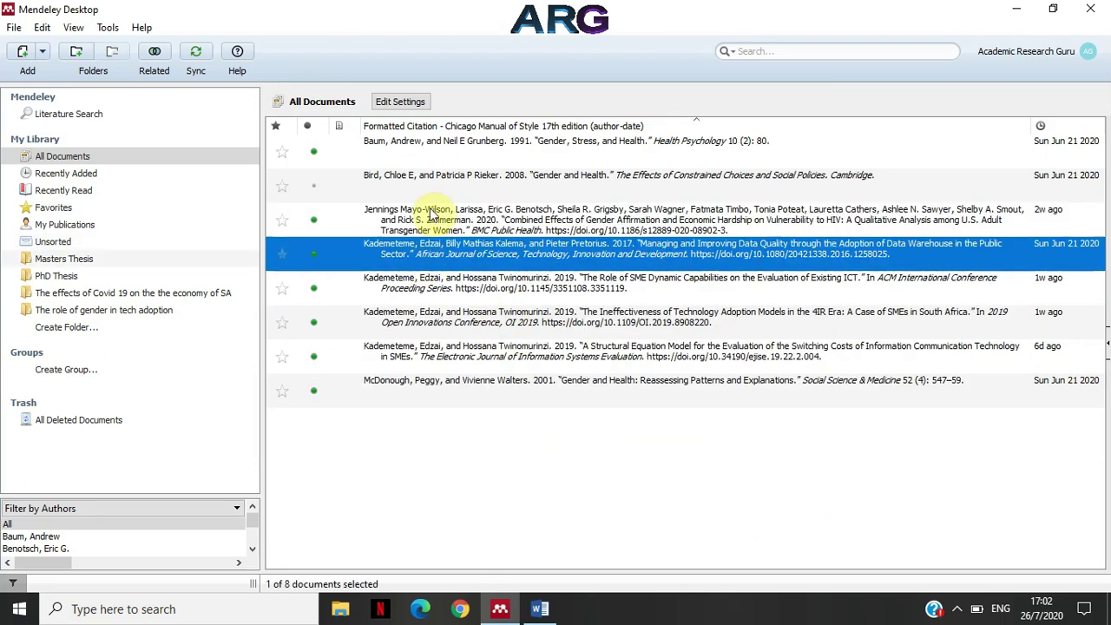
left_click(429, 216)
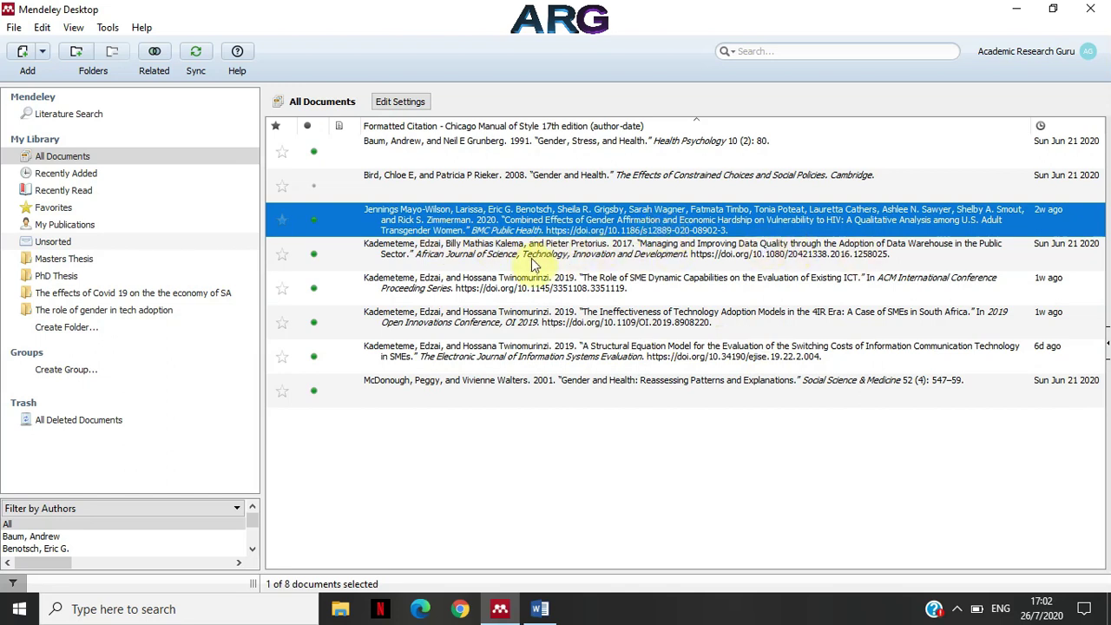
Step: Set the citation and bibliography language to Chinese (Taiwan) in the Citation Styles dialog
left_click(73, 27)
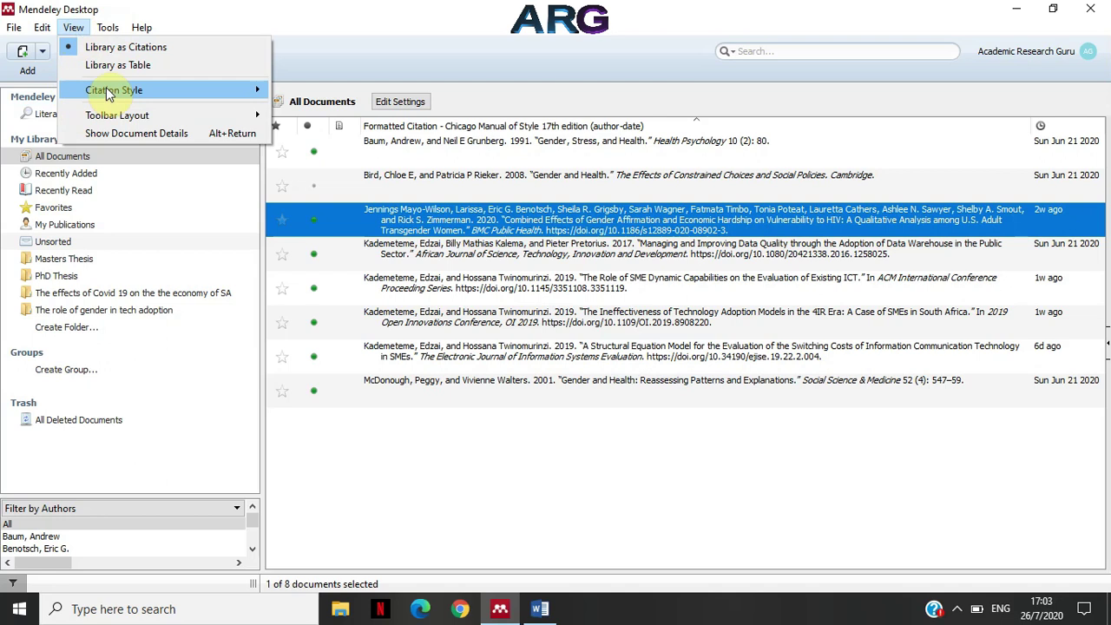
mouse_move(109, 93)
left_click(314, 276)
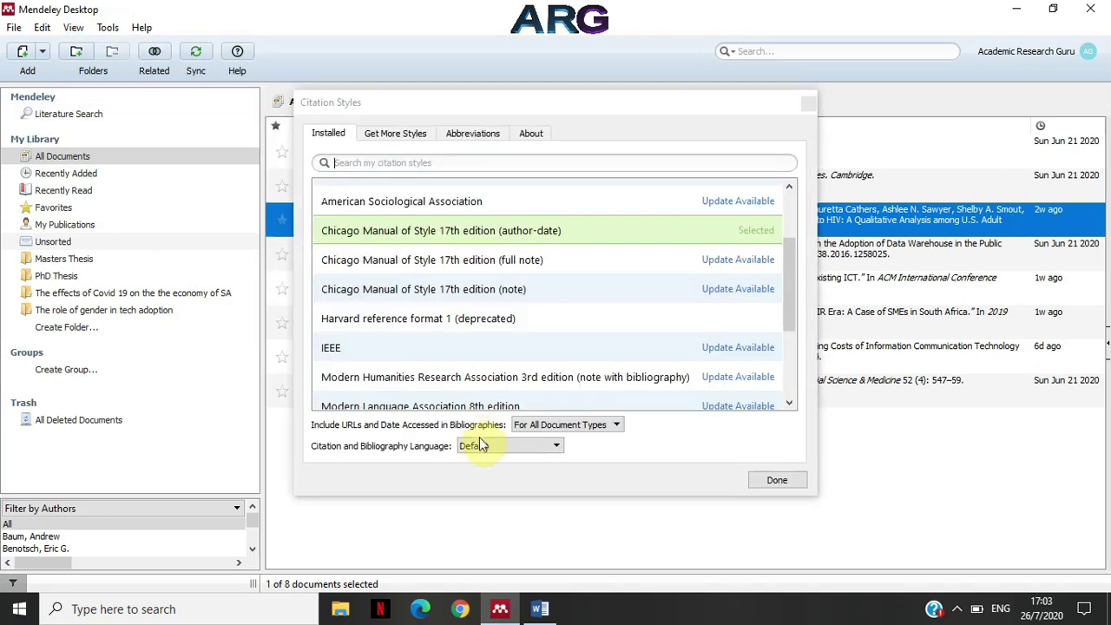
left_click(524, 447)
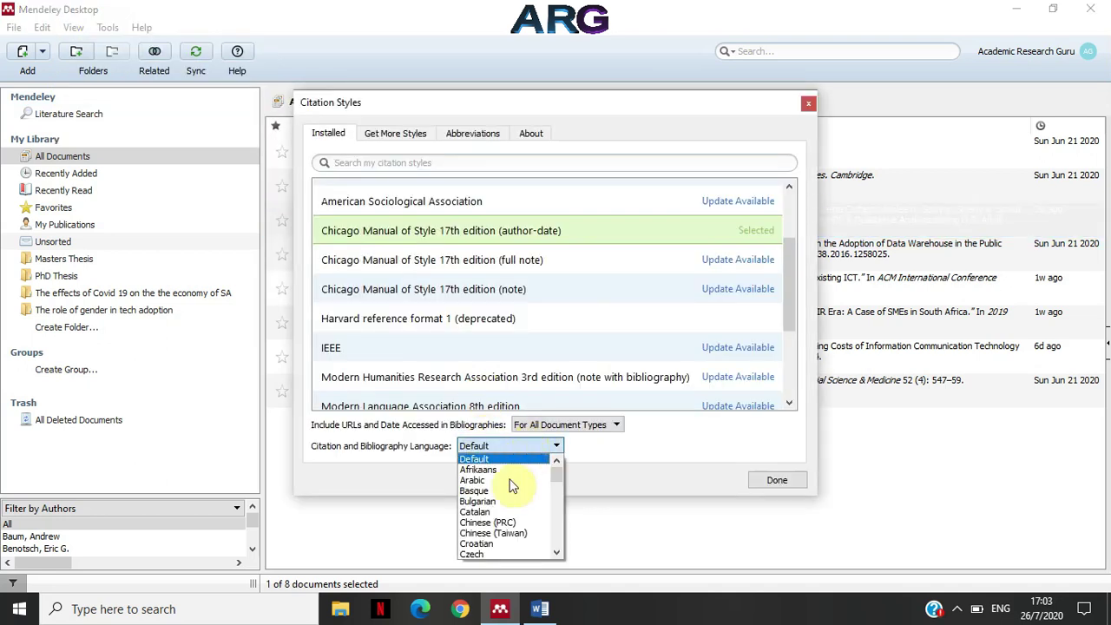
left_click(489, 538)
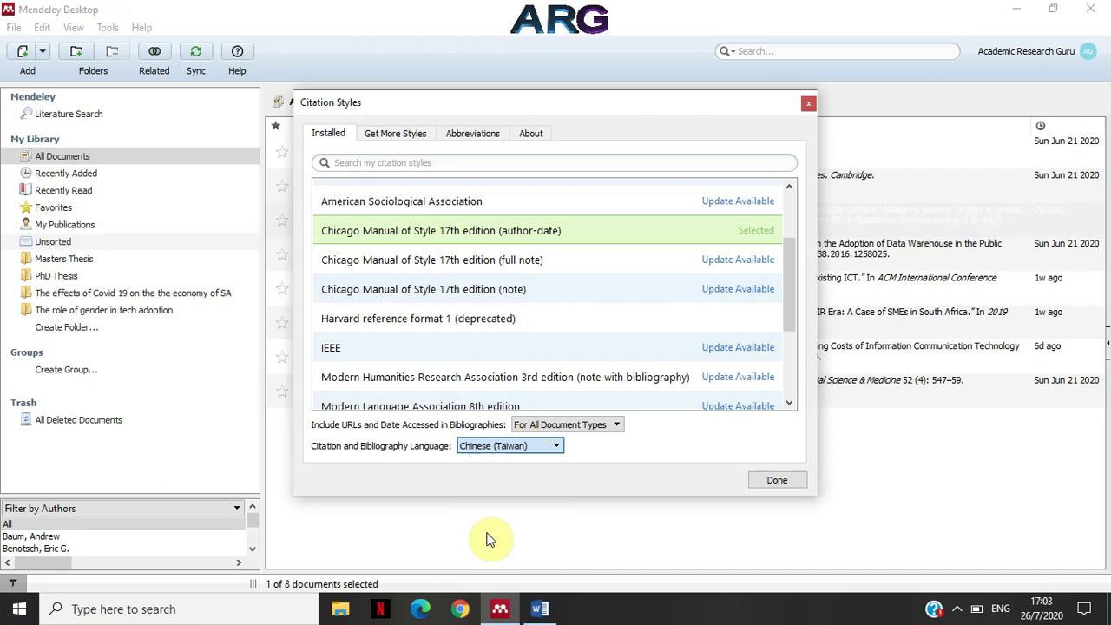
left_click(786, 480)
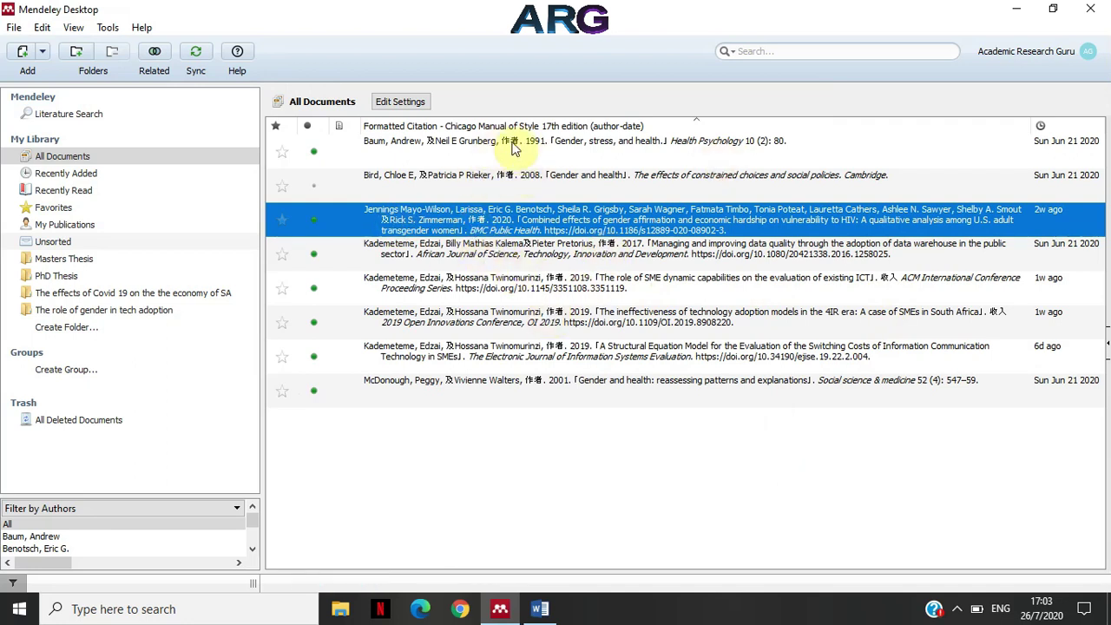
Step: Pick Afrikaans as the citation and bibliography language in the Citation Styles dialog
left_click(77, 28)
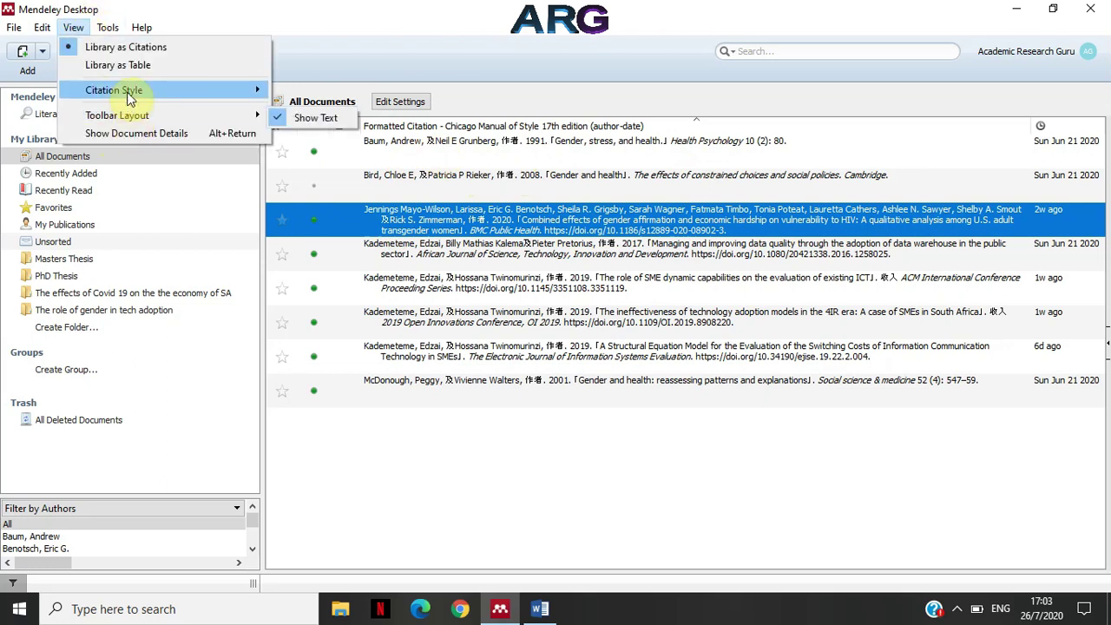
mouse_move(127, 90)
left_click(340, 277)
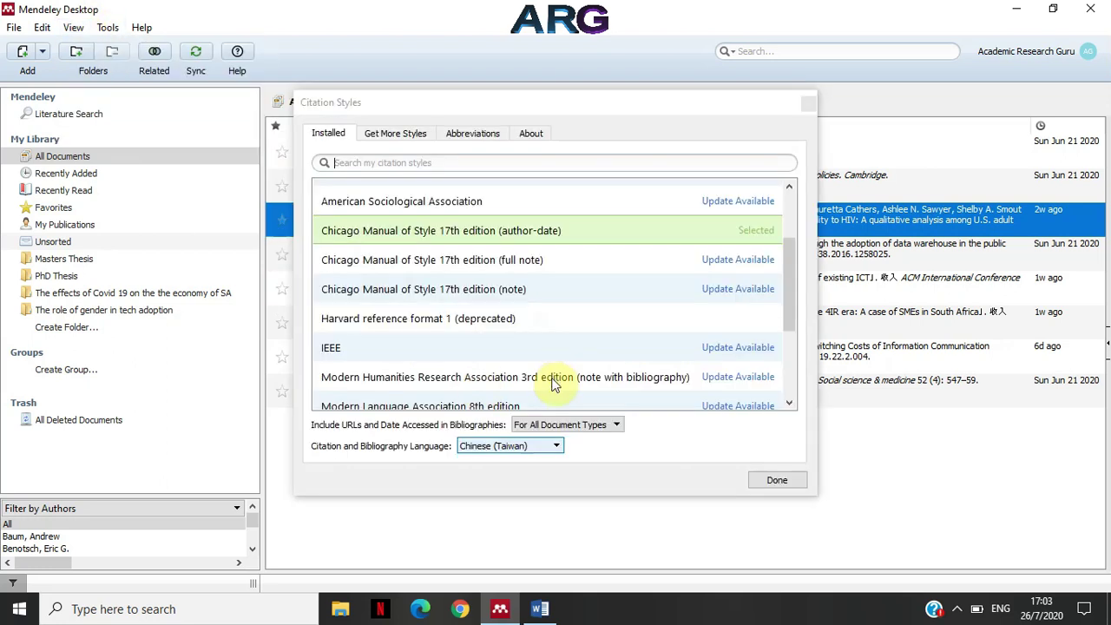
left_click(511, 447)
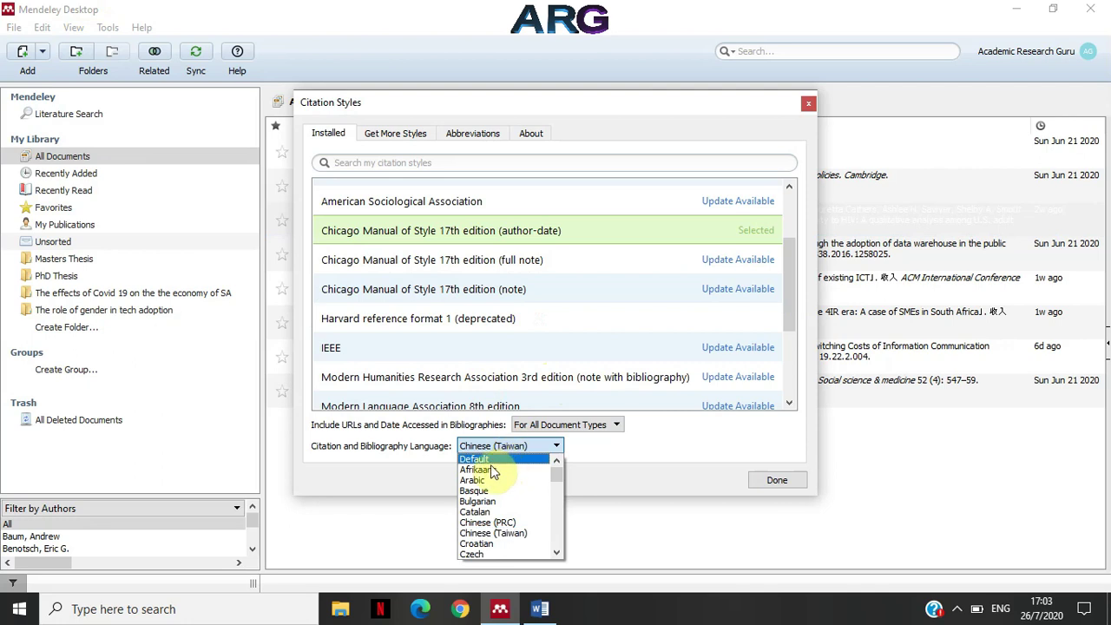
key("Escape")
key("a")
left_click(779, 484)
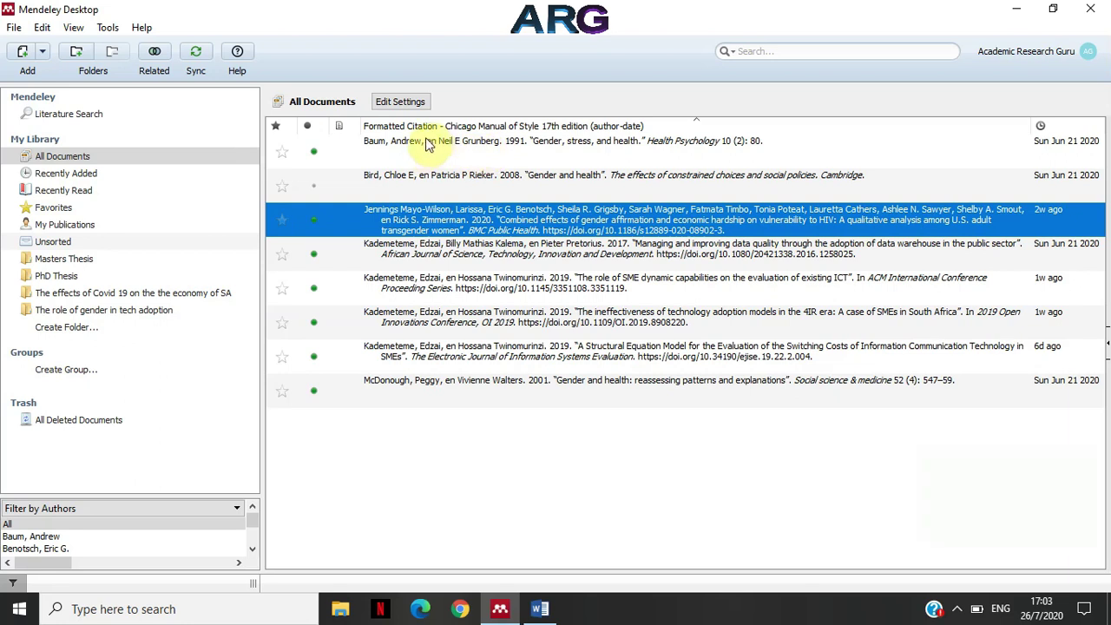
Step: Reset the citation language to Default and close the Citation Styles dialog
left_click(76, 27)
mouse_move(112, 96)
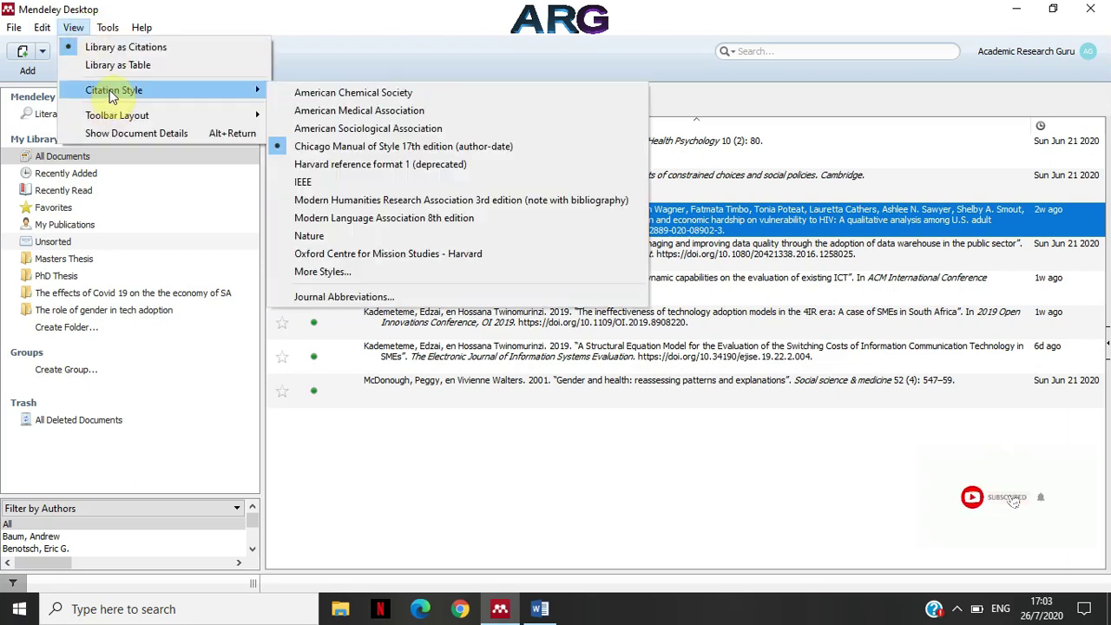
left_click(319, 271)
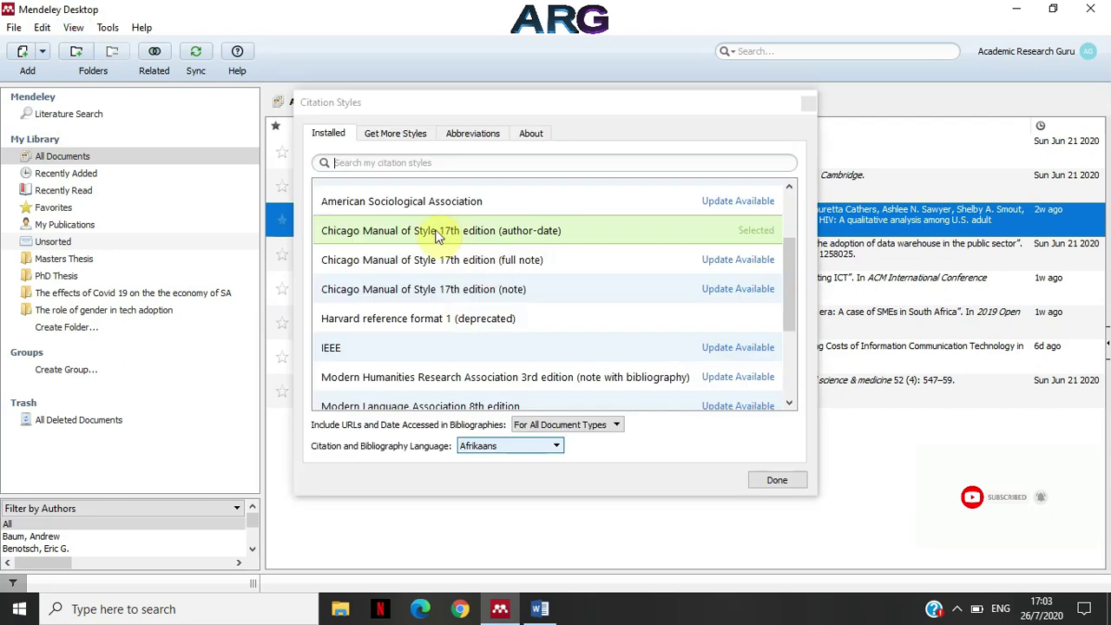
left_click(515, 447)
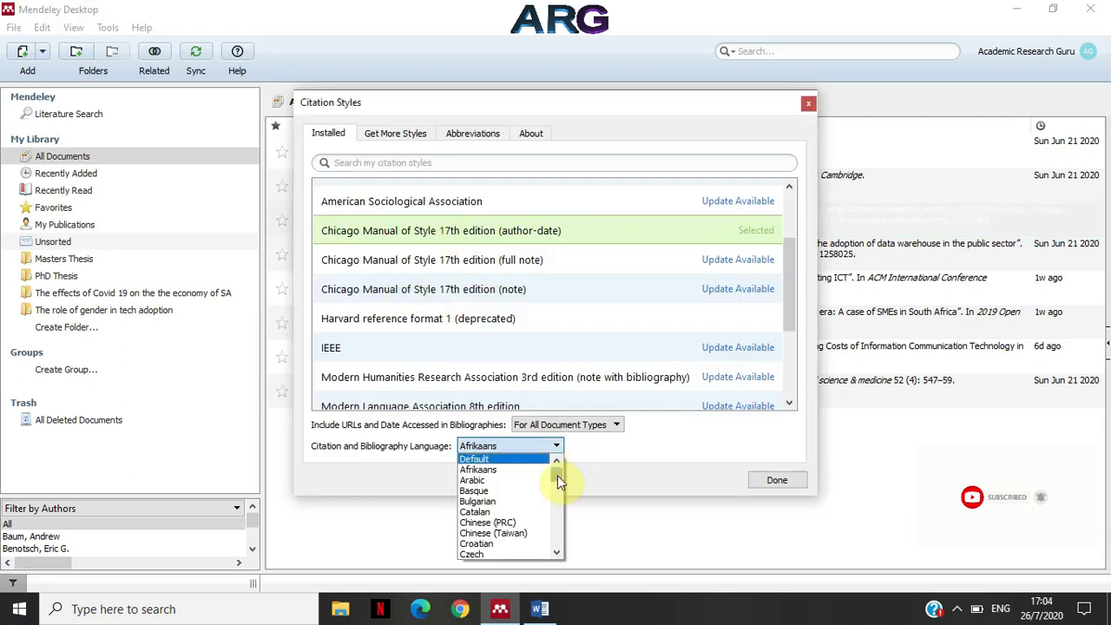
left_click(518, 460)
left_click(782, 483)
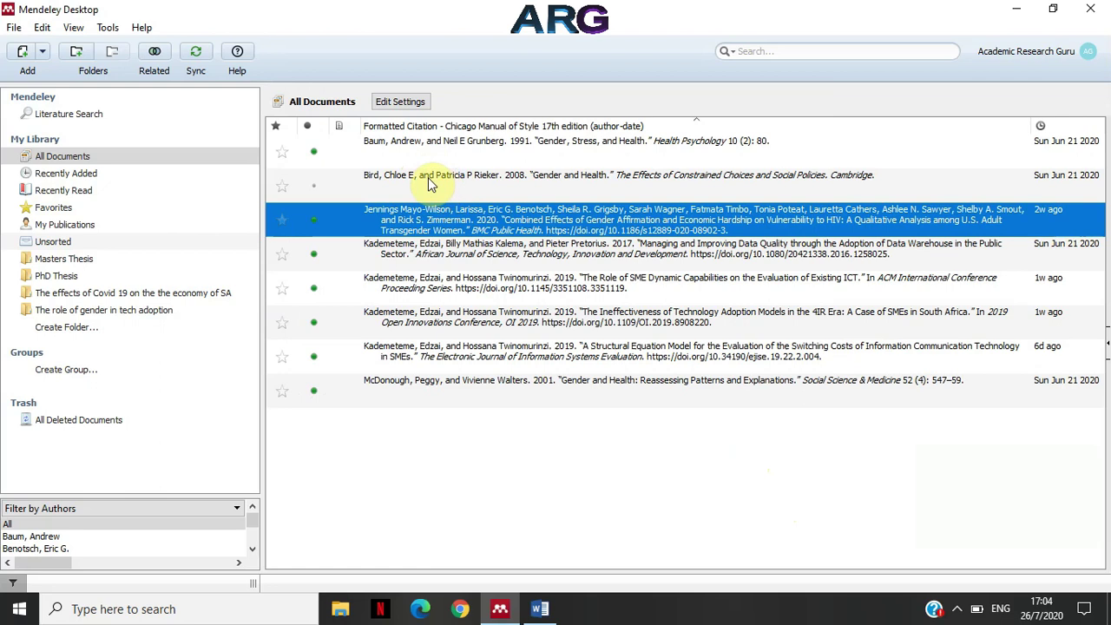
Step: Set the citation and bibliography language to French (France)
left_click(87, 31)
mouse_move(105, 91)
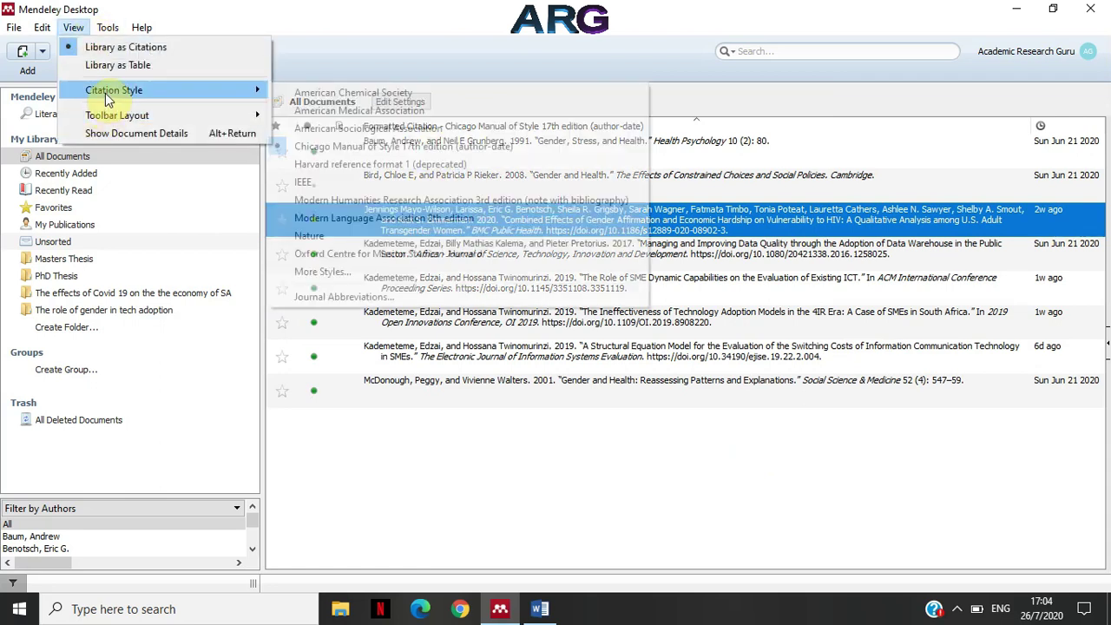
left_click(323, 271)
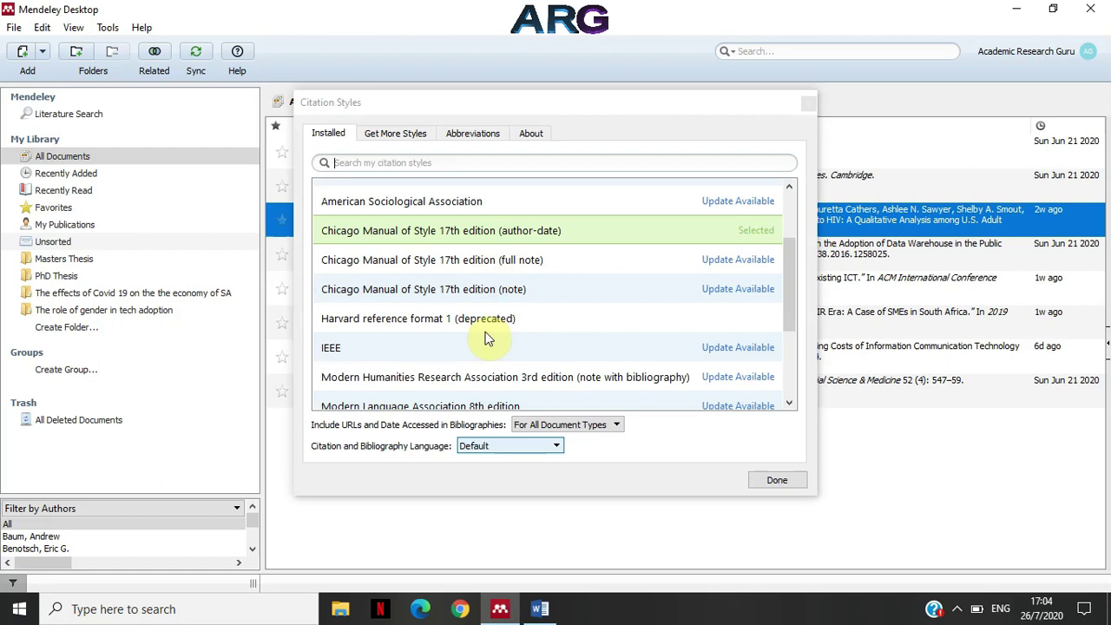
left_click(487, 445)
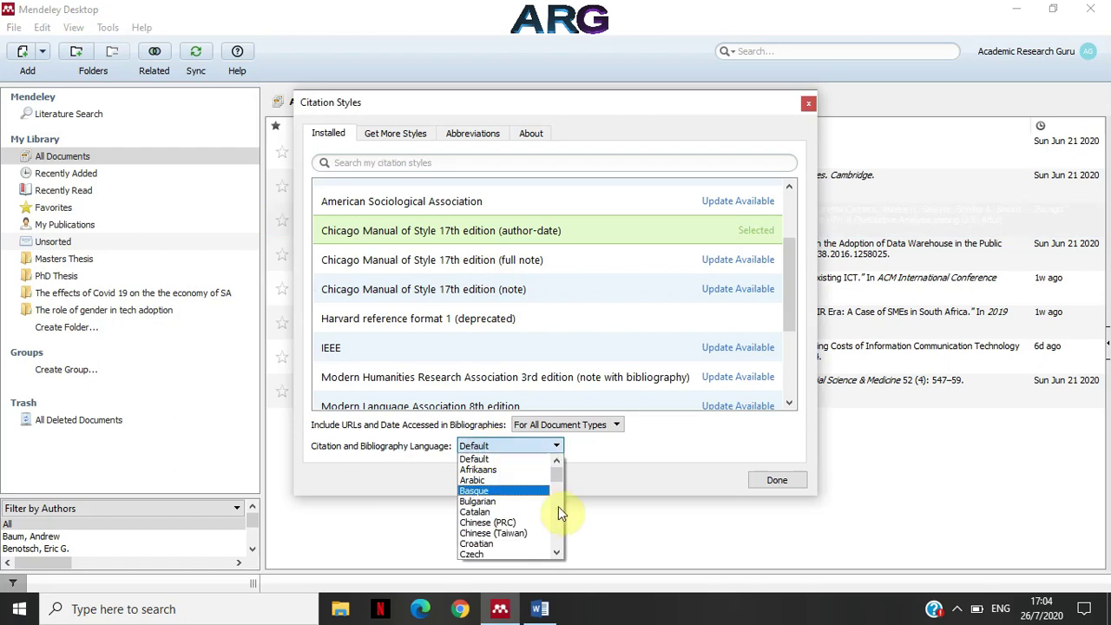
scroll(560, 519, "down", 1)
scroll(559, 519, "down", 6)
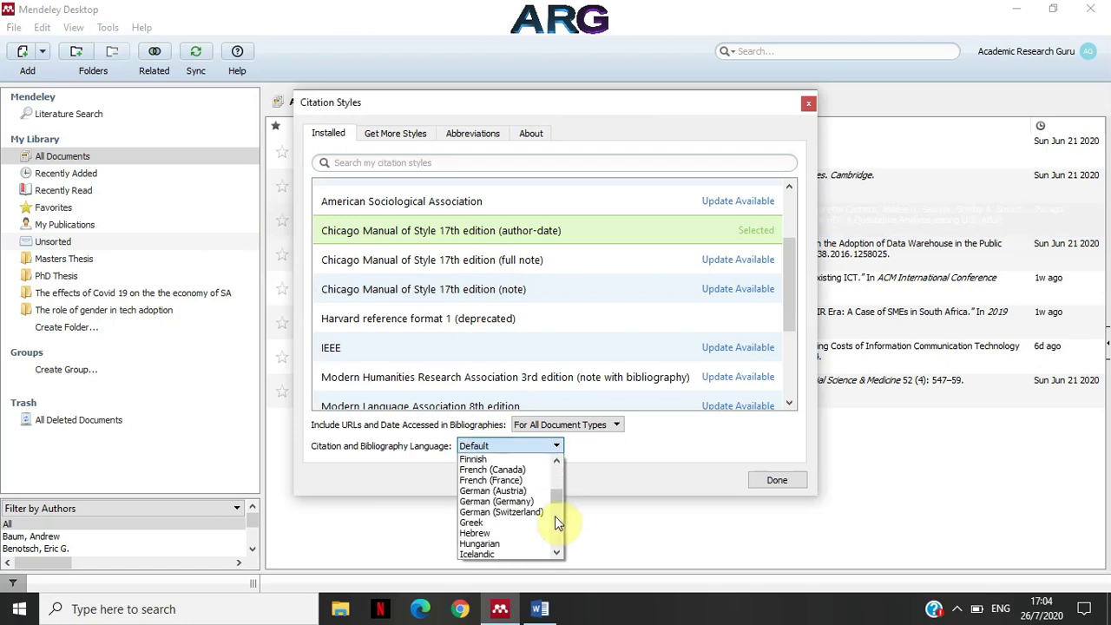
scroll(557, 521, "down", 4)
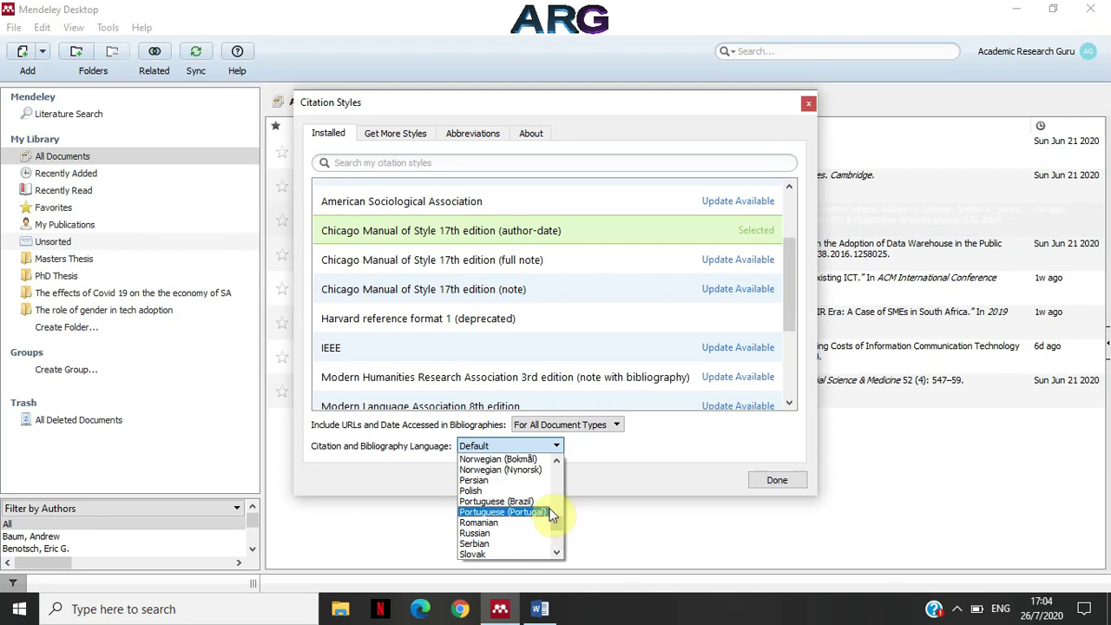
scroll(548, 499, "up", 6)
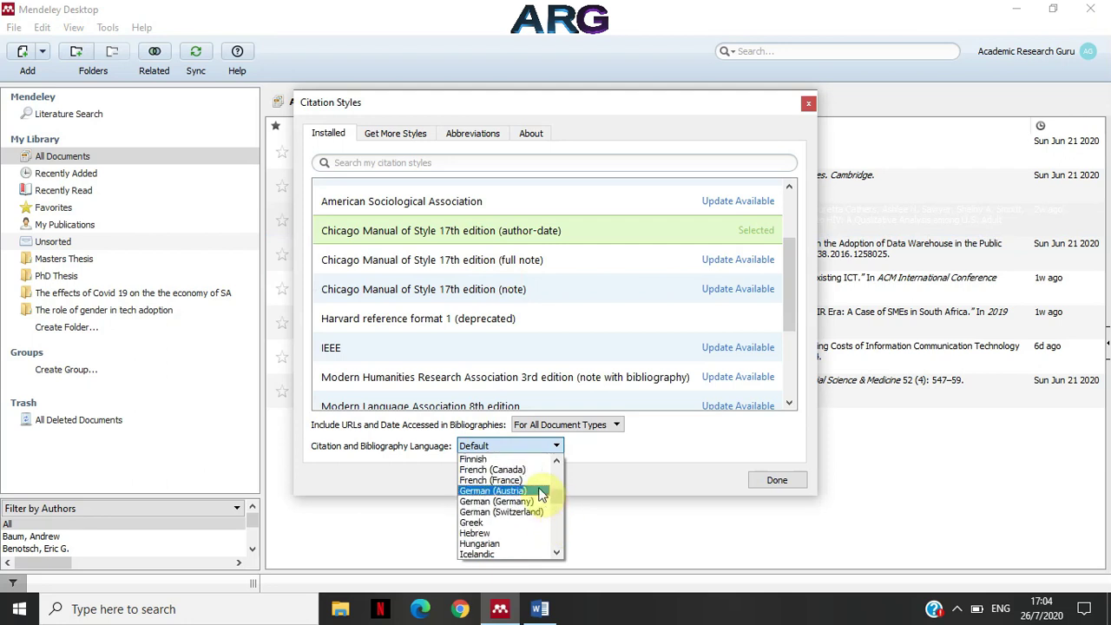
left_click(537, 481)
left_click(778, 482)
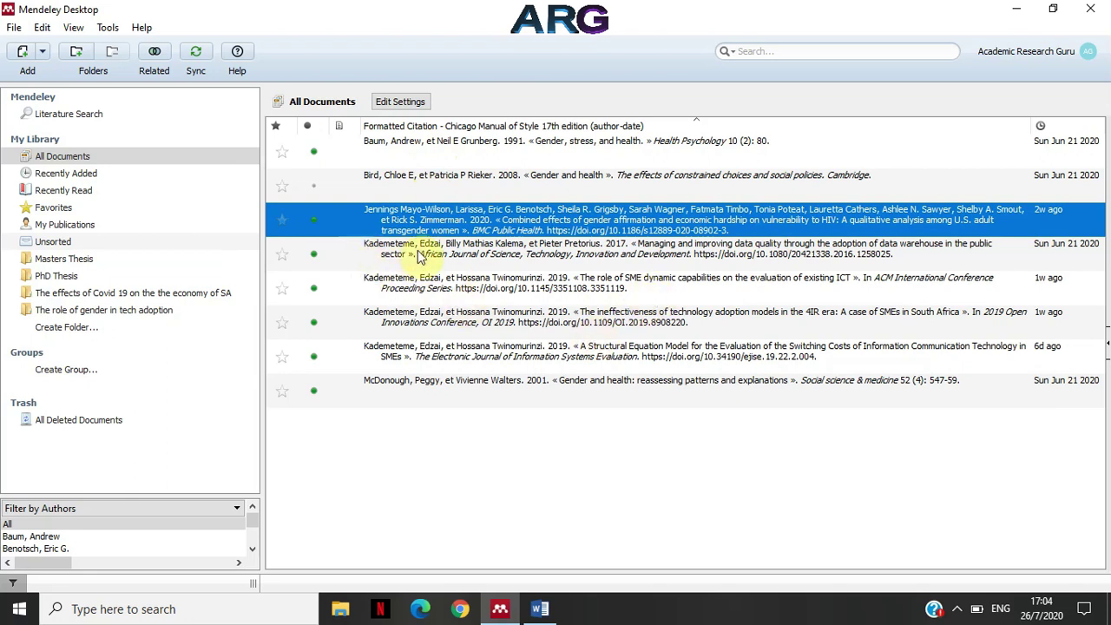
Step: Switch the citation style to Harvard reference format 1 (deprecated)
left_click(77, 30)
mouse_move(114, 90)
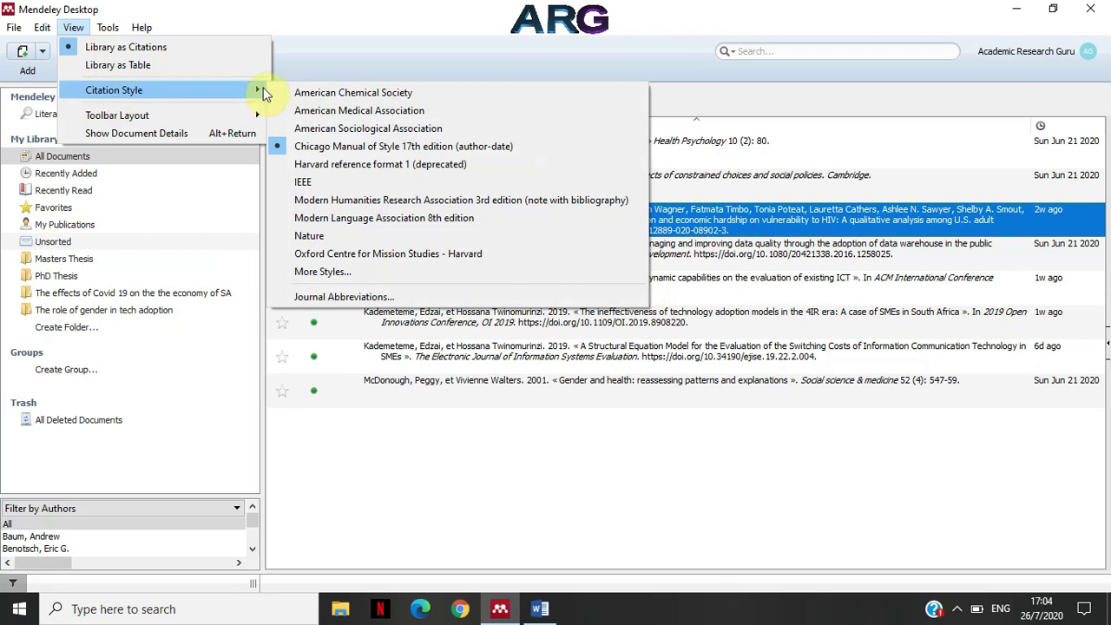
left_click(326, 165)
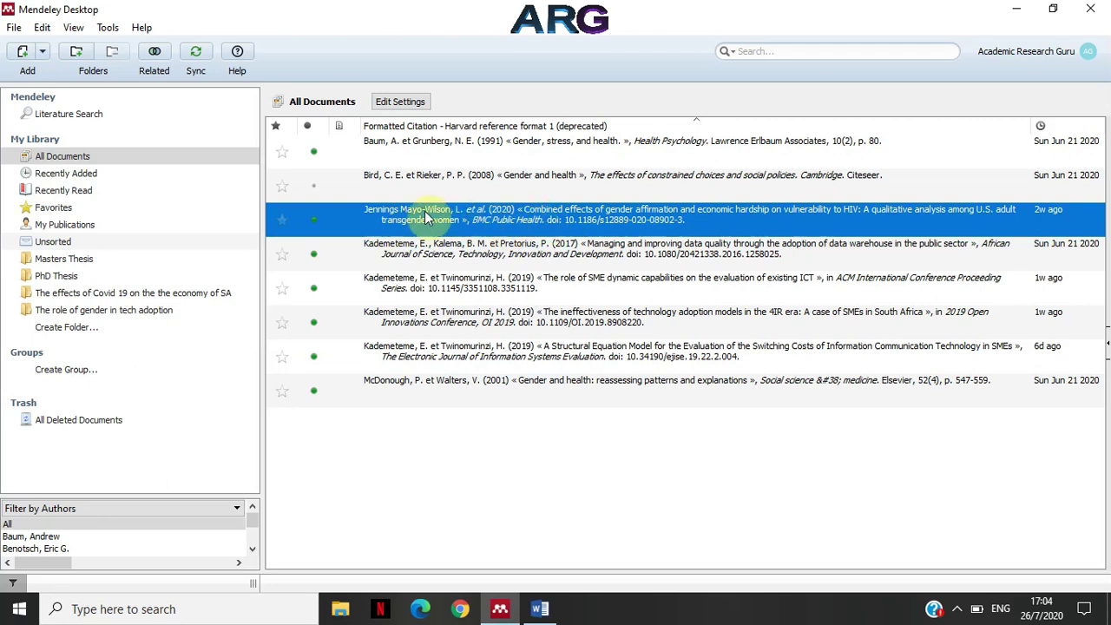
Step: Set the citation language back to Default in the Citation Styles dialog
left_click(73, 27)
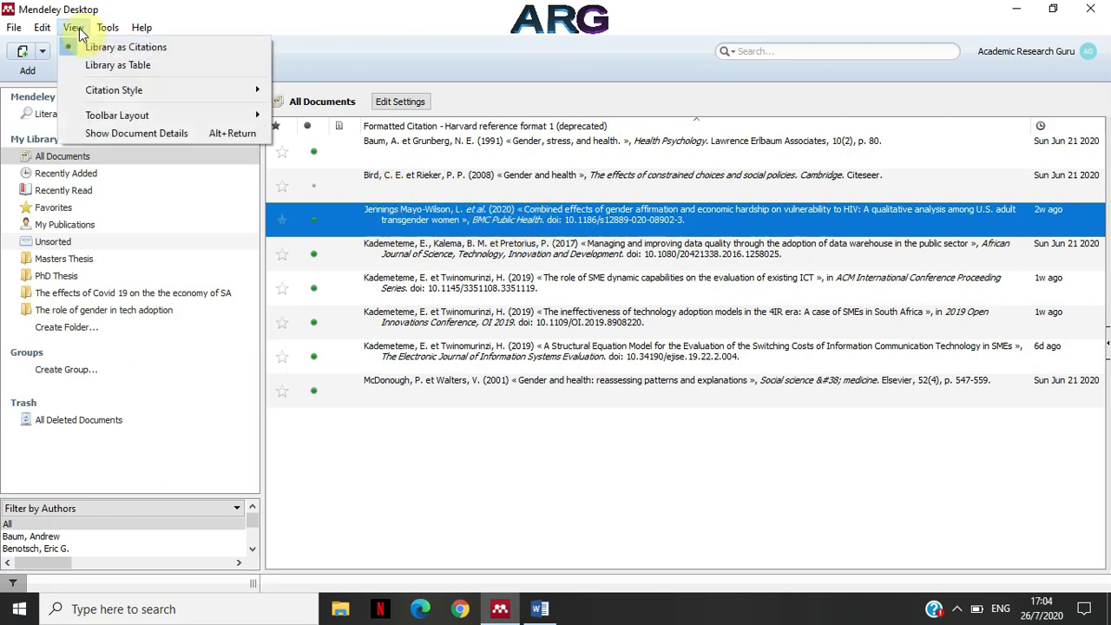
mouse_move(104, 90)
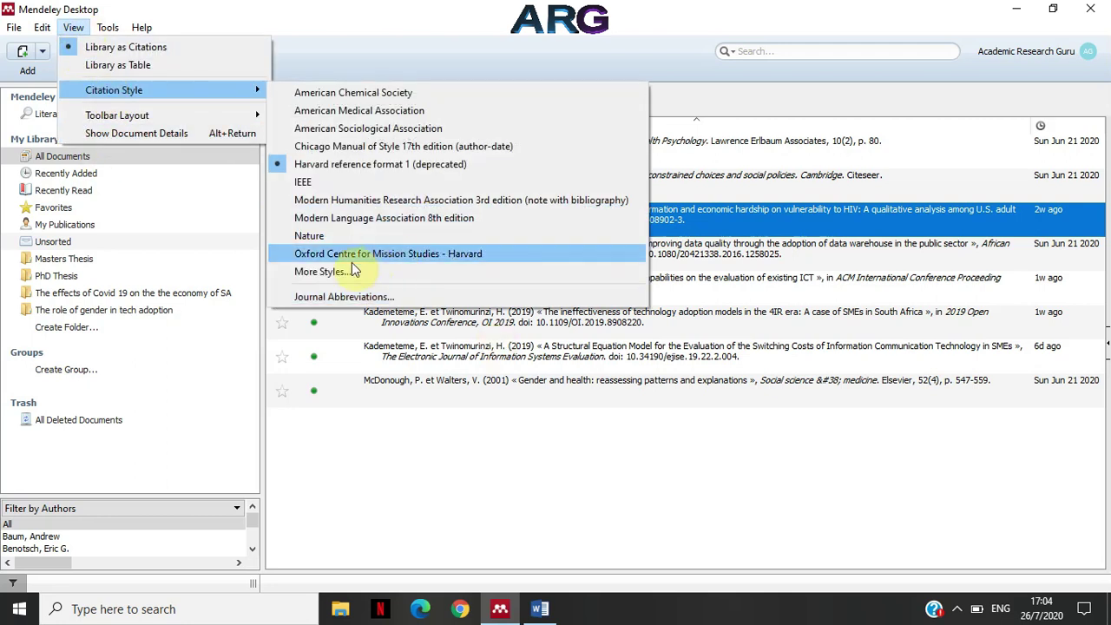
left_click(321, 272)
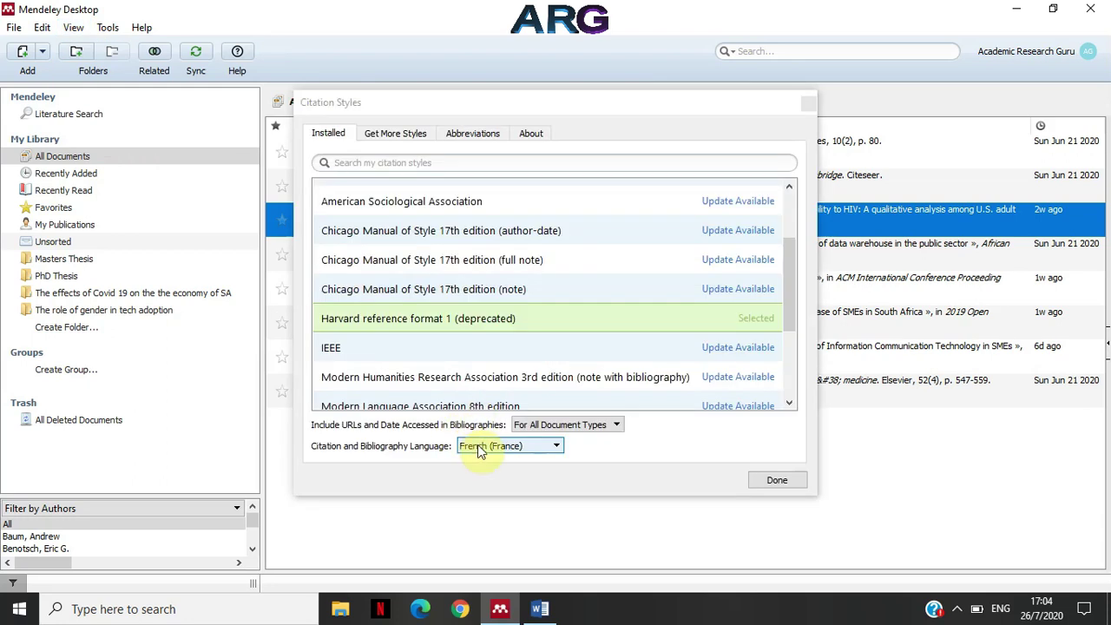
left_click(491, 447)
left_click_drag(559, 503, 560, 460)
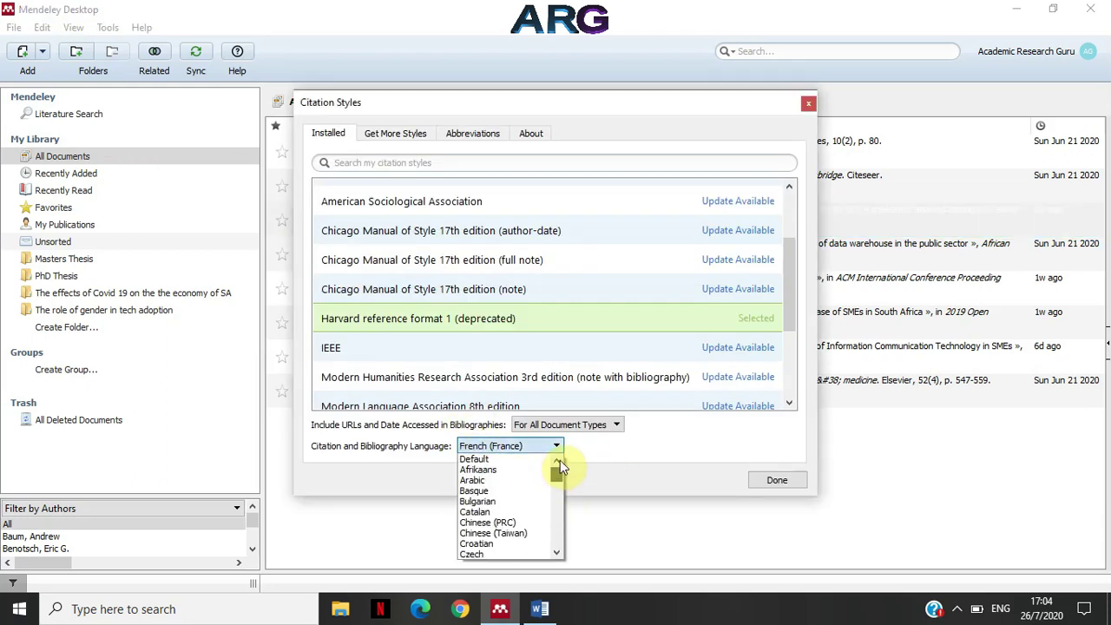
left_click(483, 460)
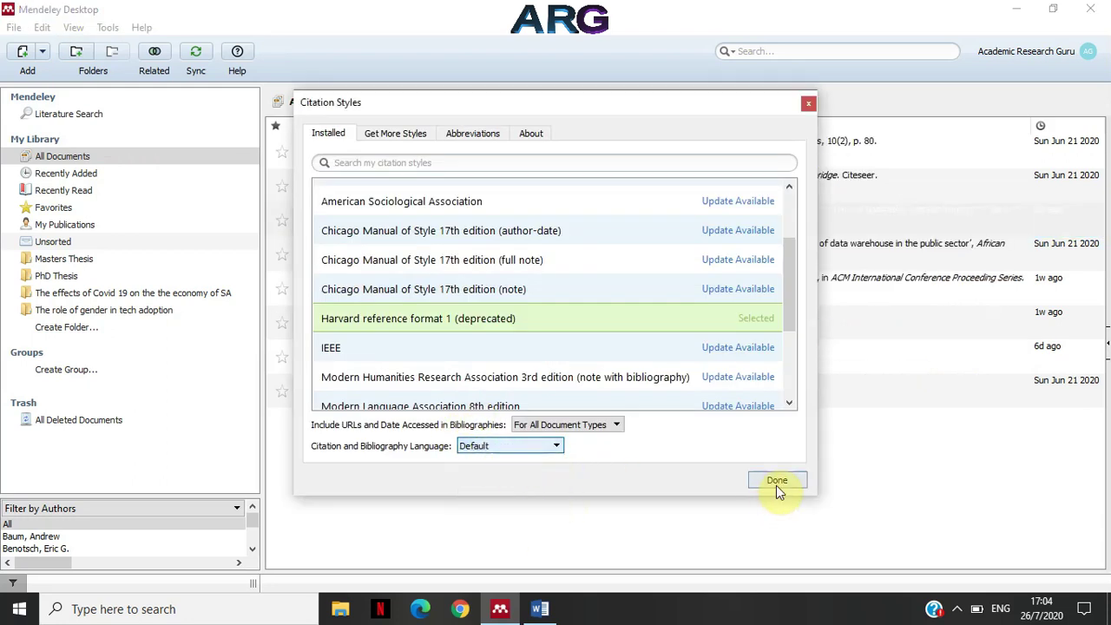
left_click(776, 482)
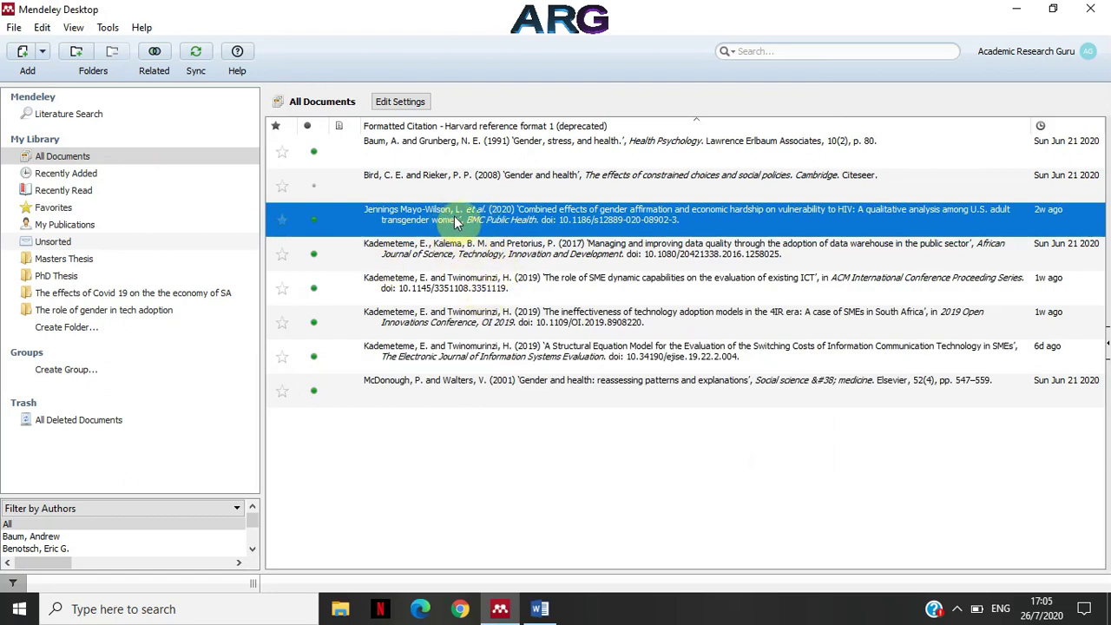
Step: Open the Citation Styles dialog and close it, keeping Chinese (Taiwan) as the language
left_click(75, 29)
mouse_move(103, 90)
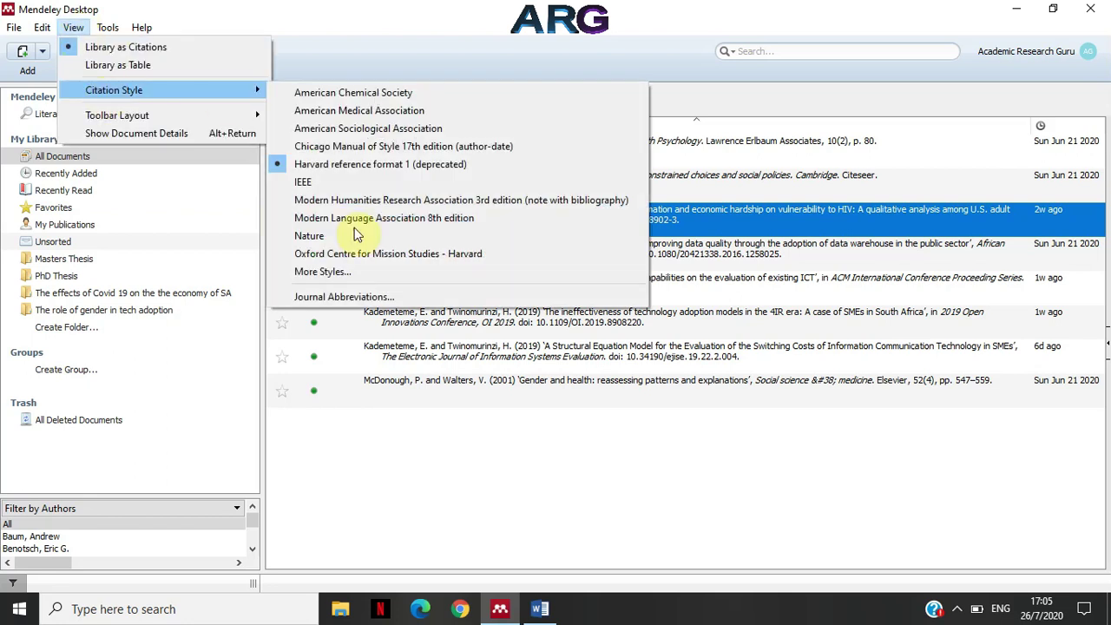
left_click(328, 276)
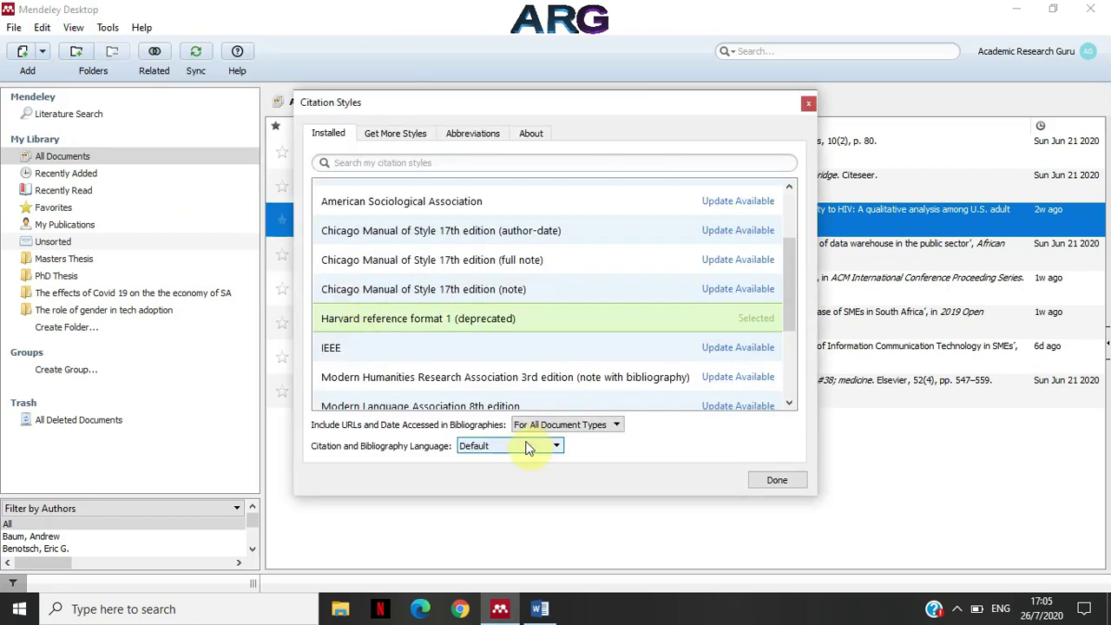
left_click(521, 447)
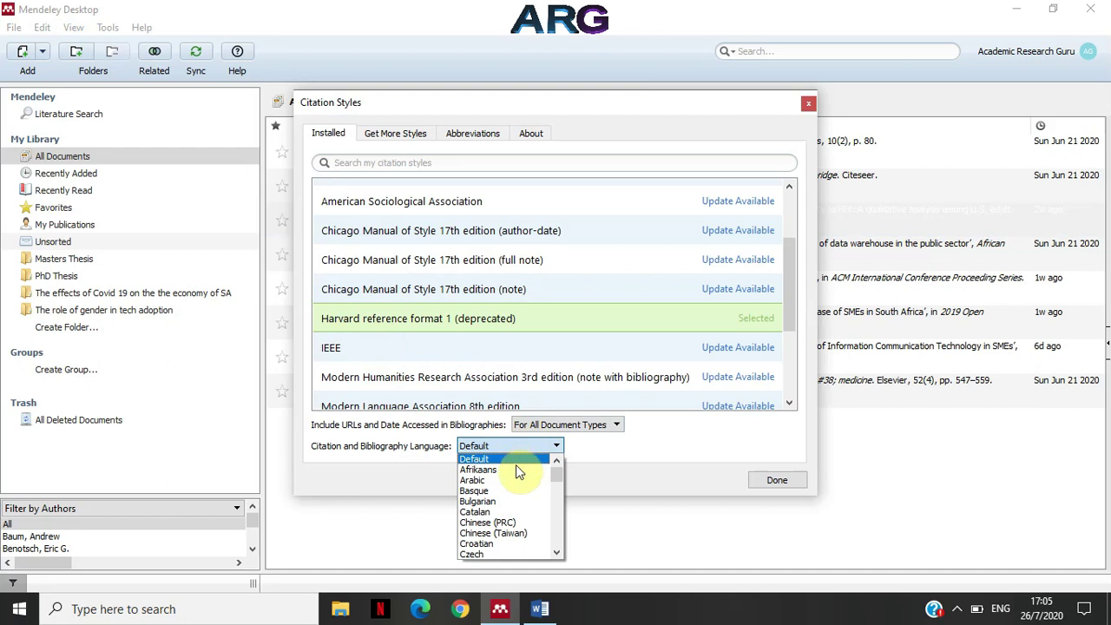
key("Escape")
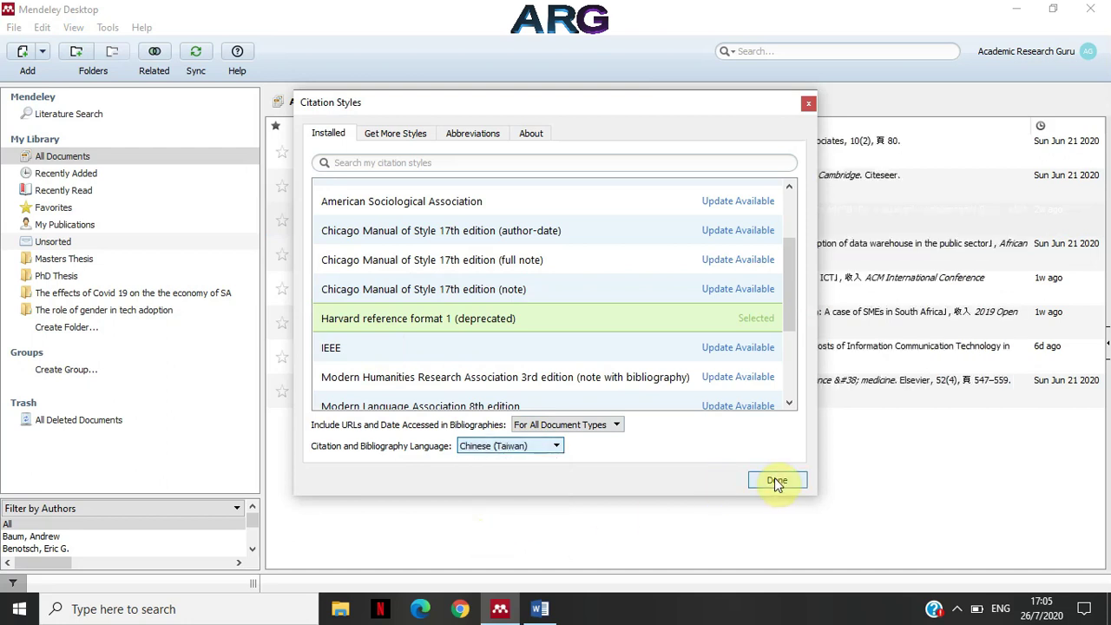
left_click(775, 477)
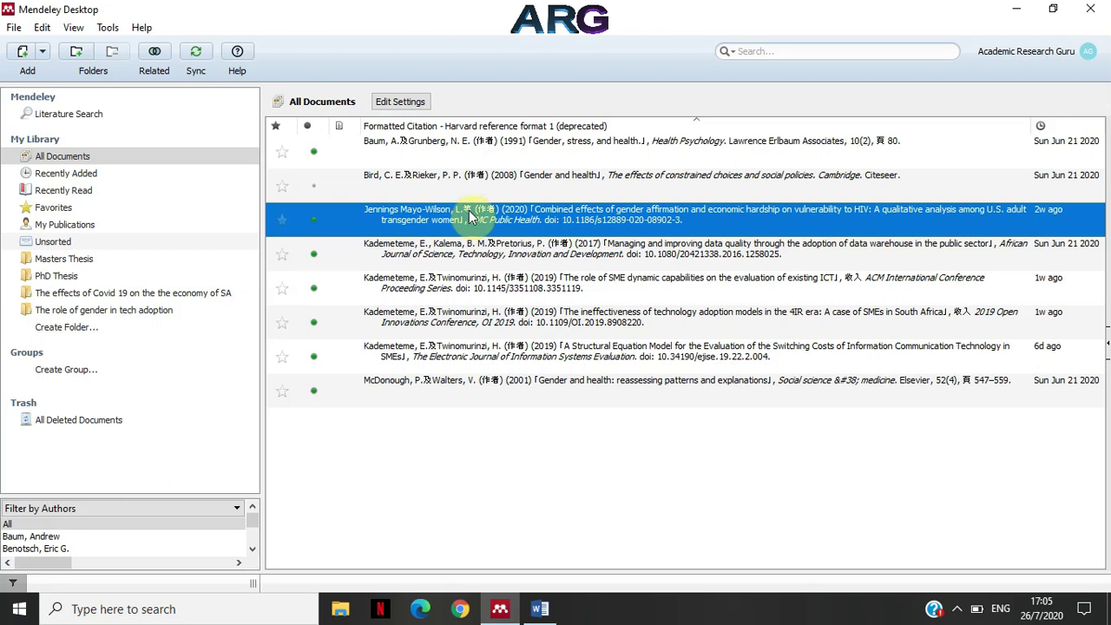
Step: Choose Indonesian as the citation and bibliography language
left_click(69, 29)
mouse_move(122, 90)
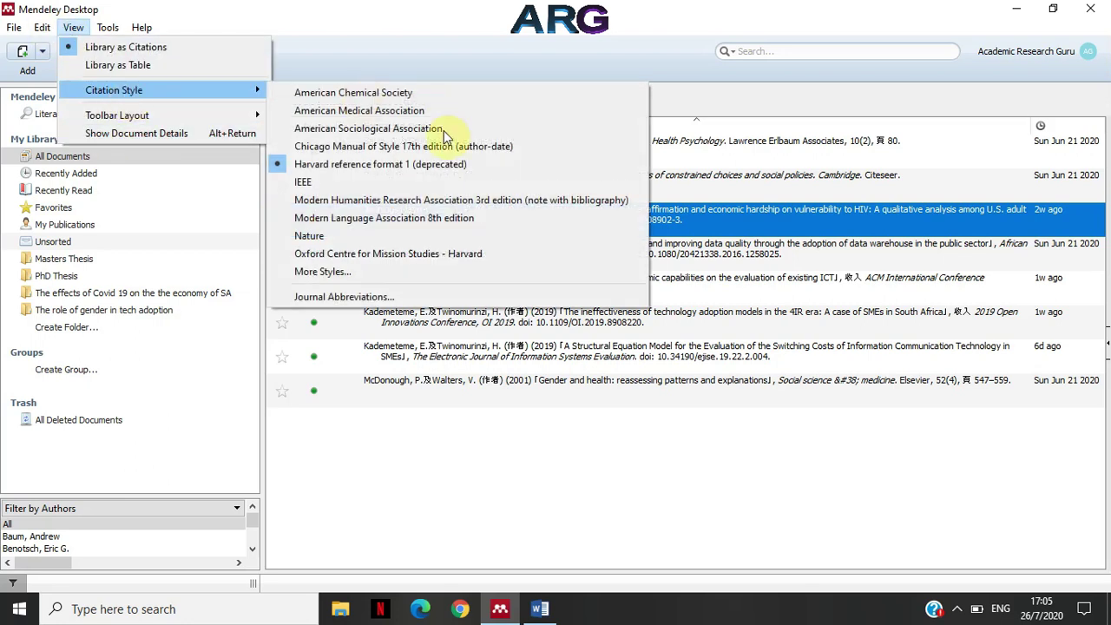
left_click(317, 272)
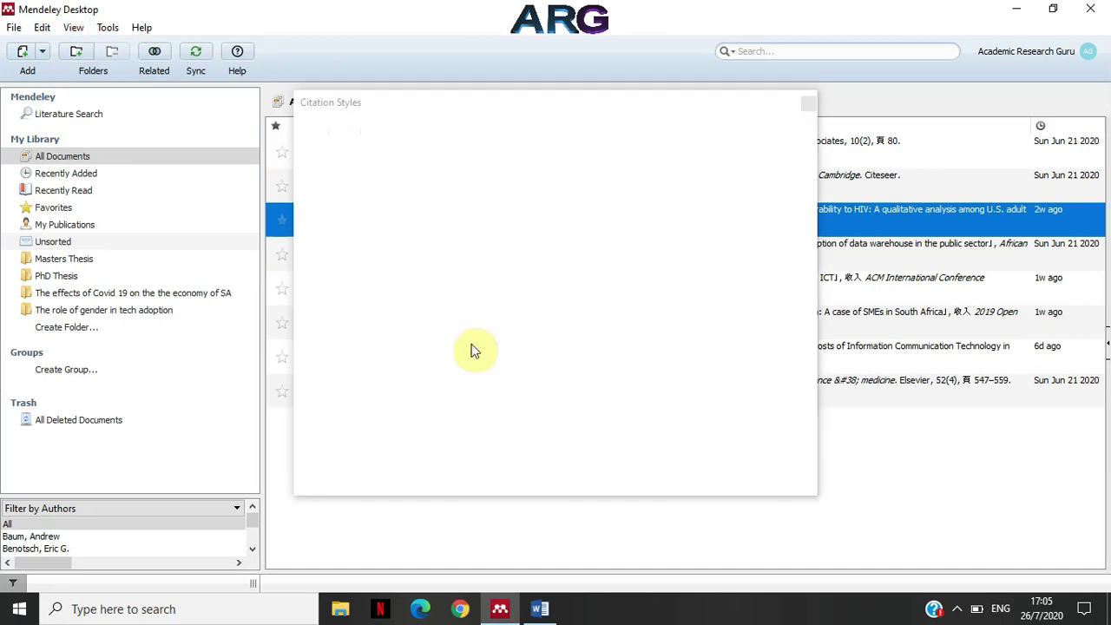
left_click(511, 447)
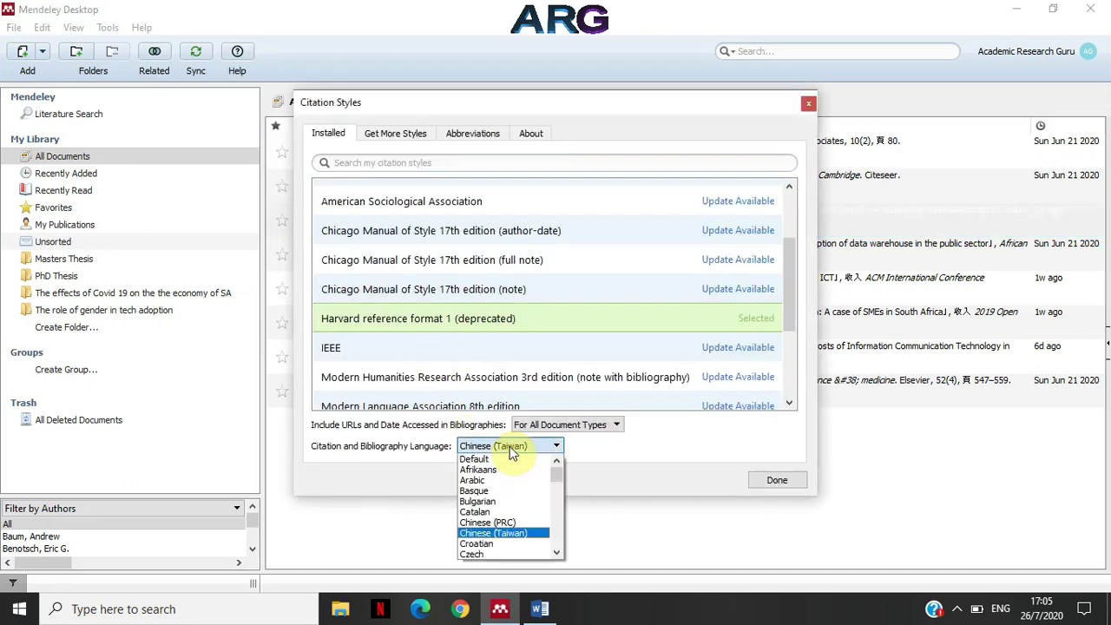
scroll(507, 495, "down", 5)
scroll(503, 513, "down", 2)
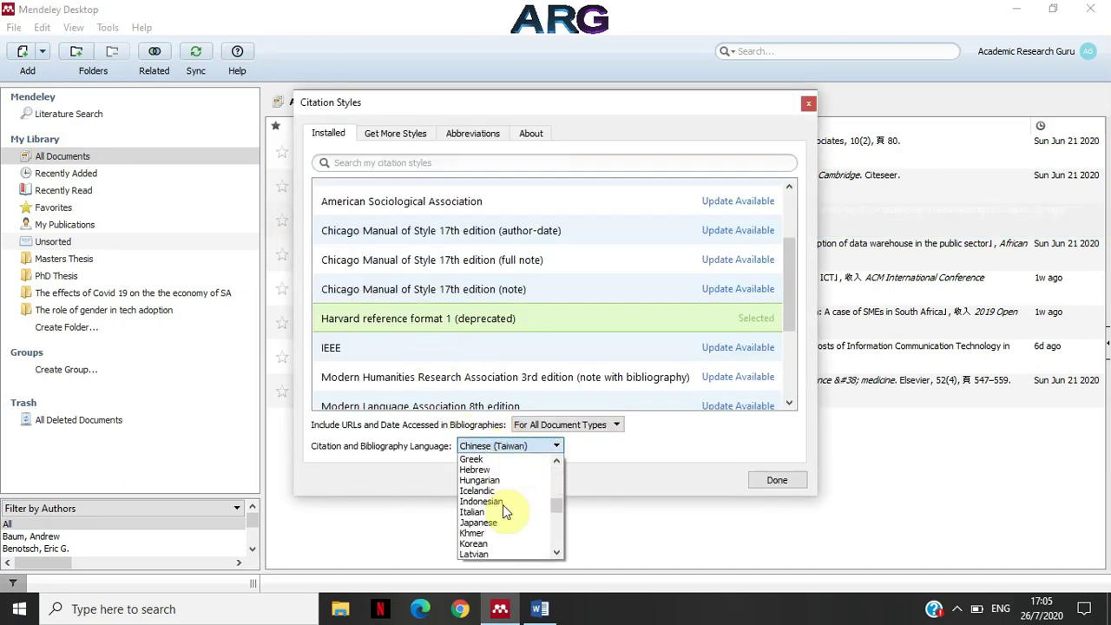
scroll(503, 505, "up", 1)
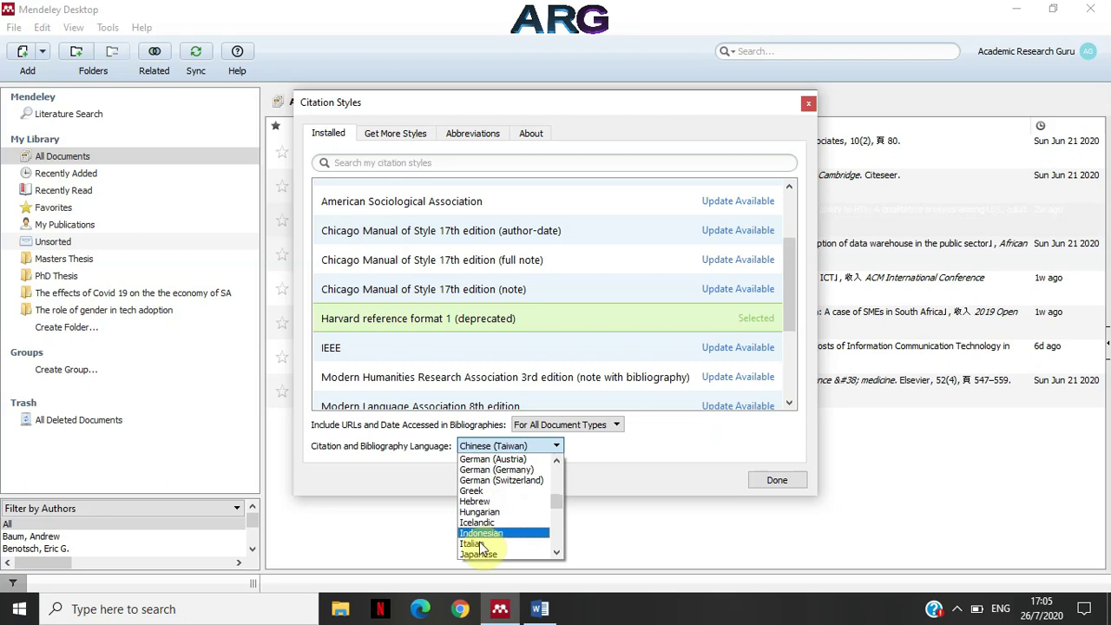
scroll(504, 525, "down", 1)
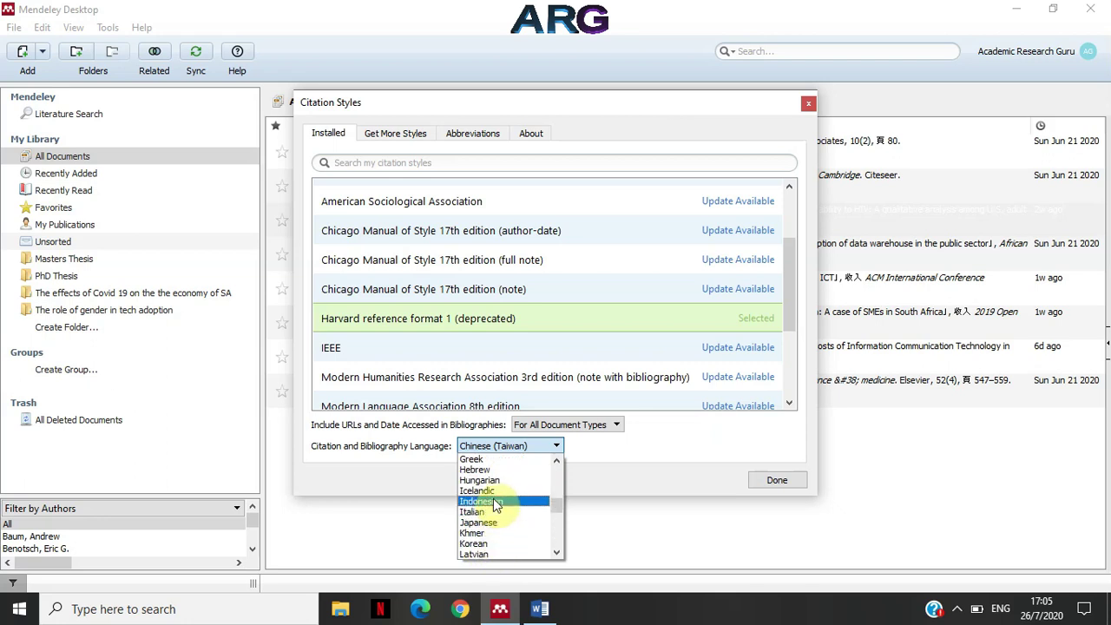
left_click(492, 501)
left_click(777, 481)
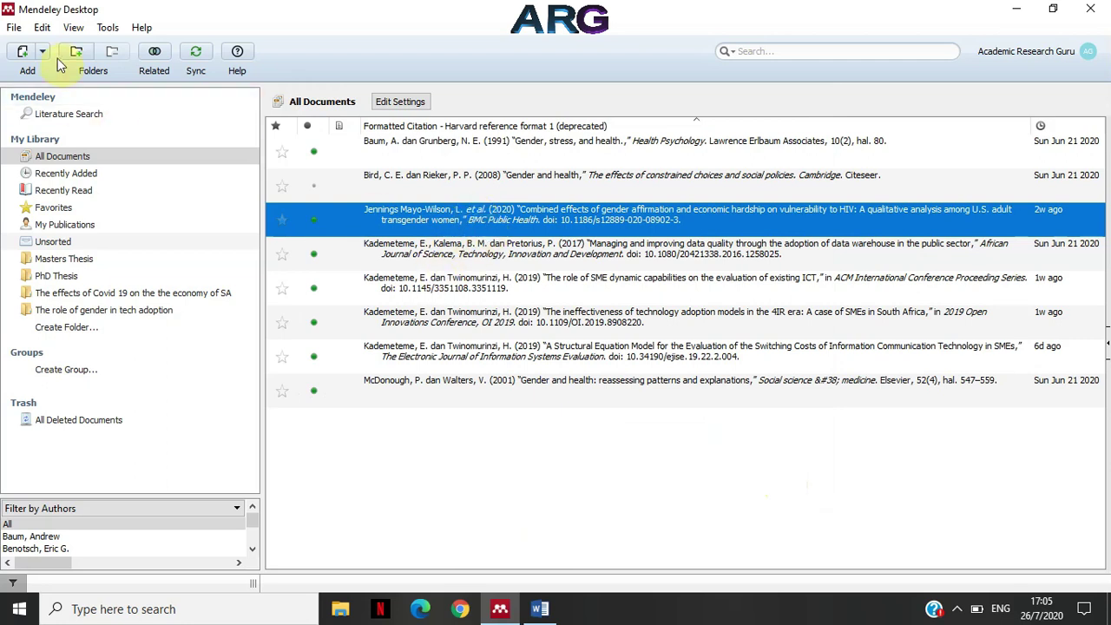
Step: Set the citation and bibliography language to French (France)
left_click(72, 26)
mouse_move(109, 92)
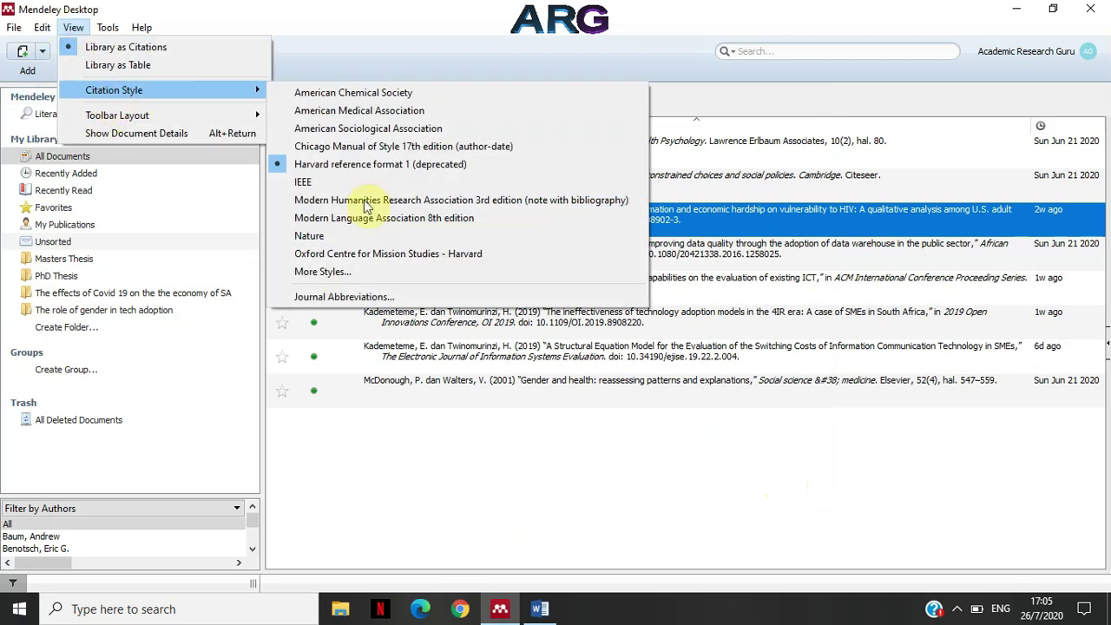
left_click(323, 272)
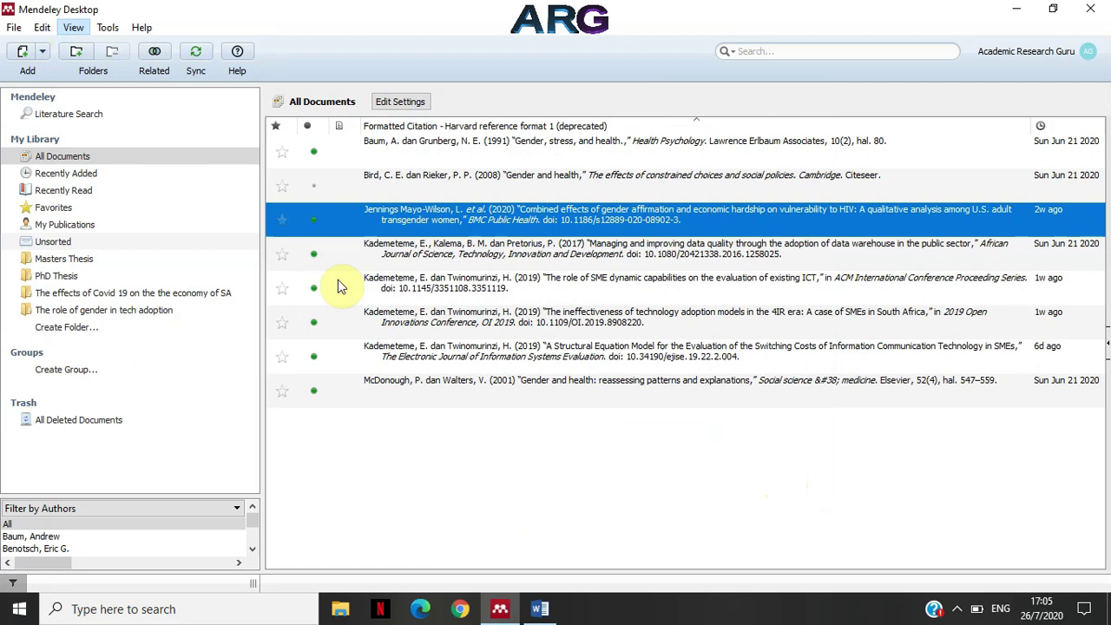
left_click(512, 448)
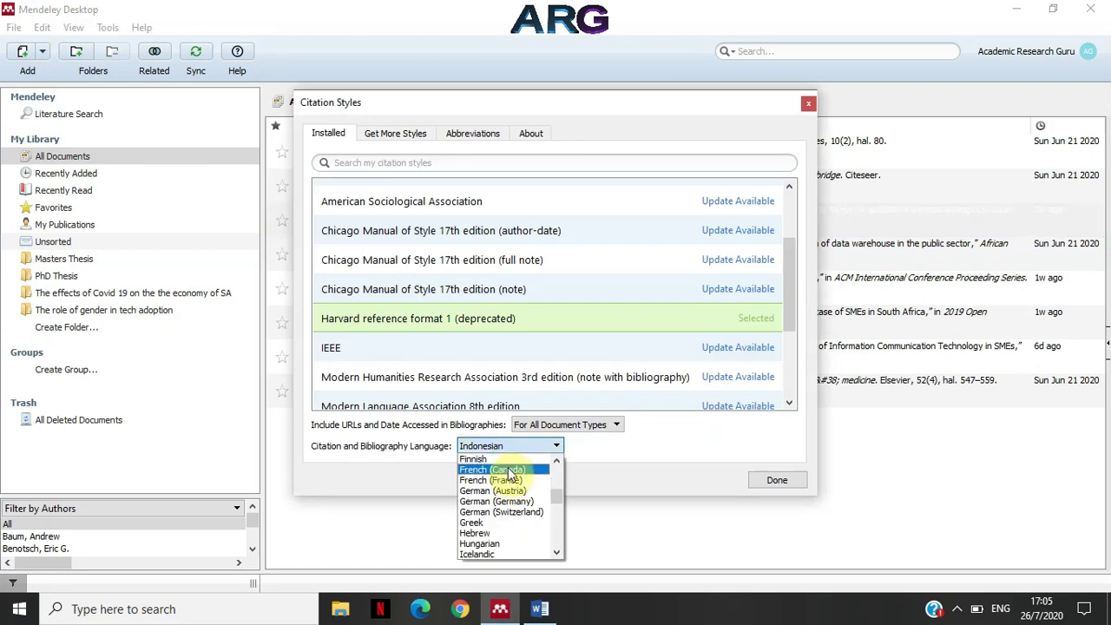
left_click(506, 480)
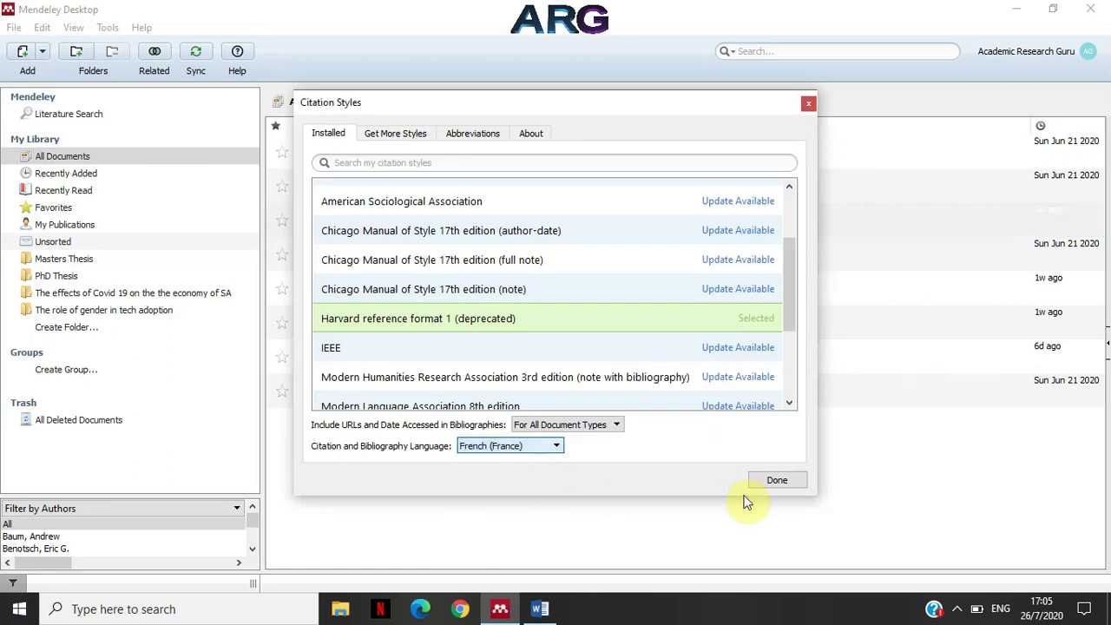
left_click(778, 481)
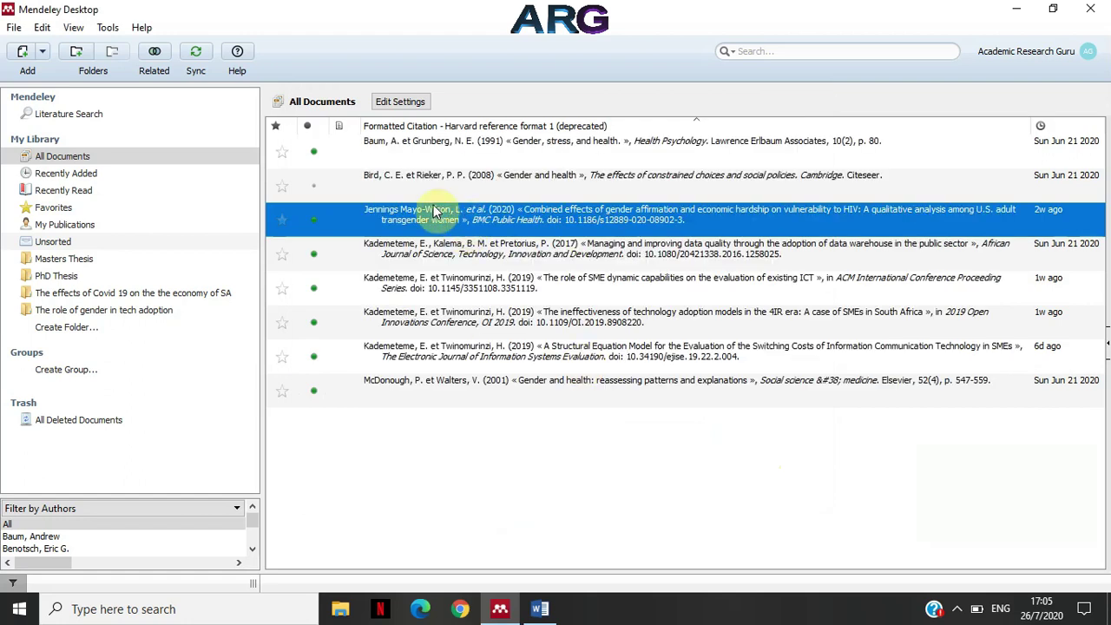
Step: Change the citation and bibliography language to Greek
left_click(73, 28)
mouse_move(118, 90)
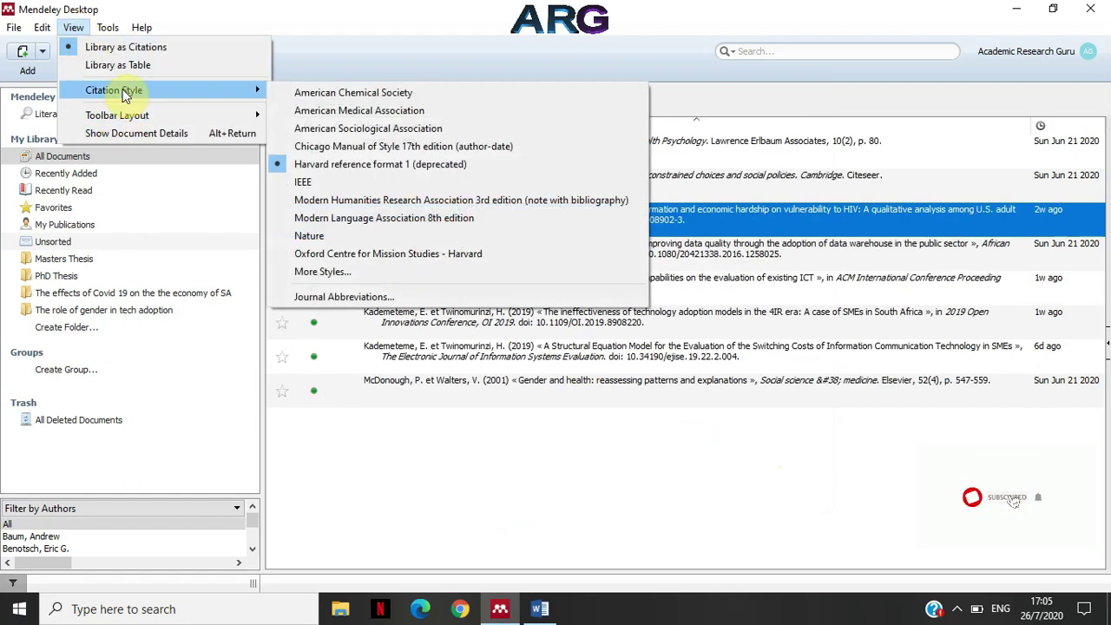
left_click(323, 272)
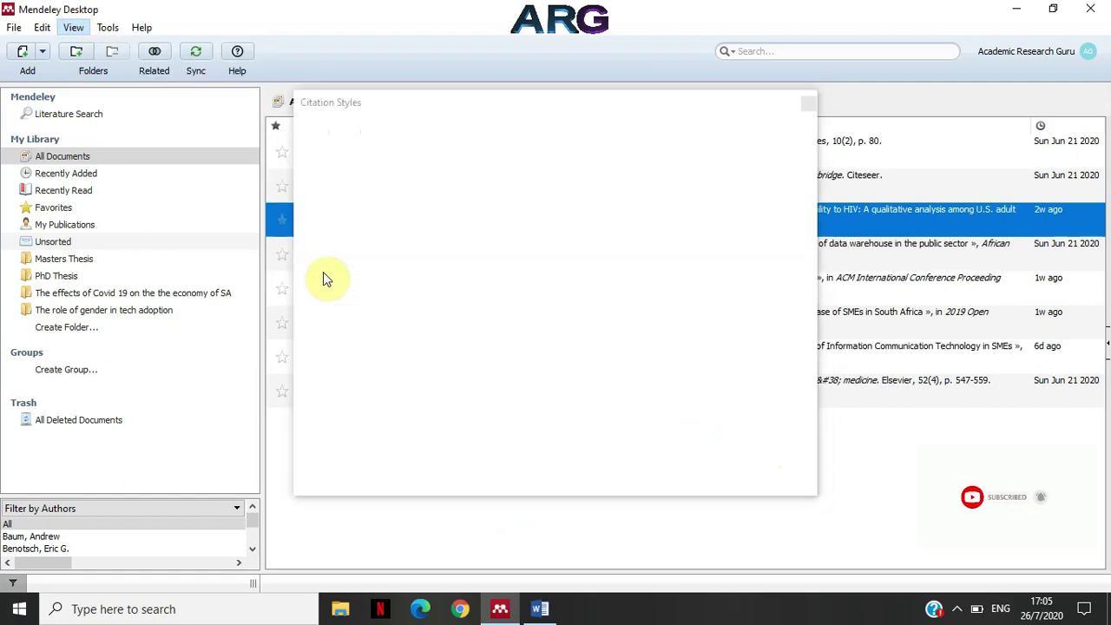
left_click(507, 449)
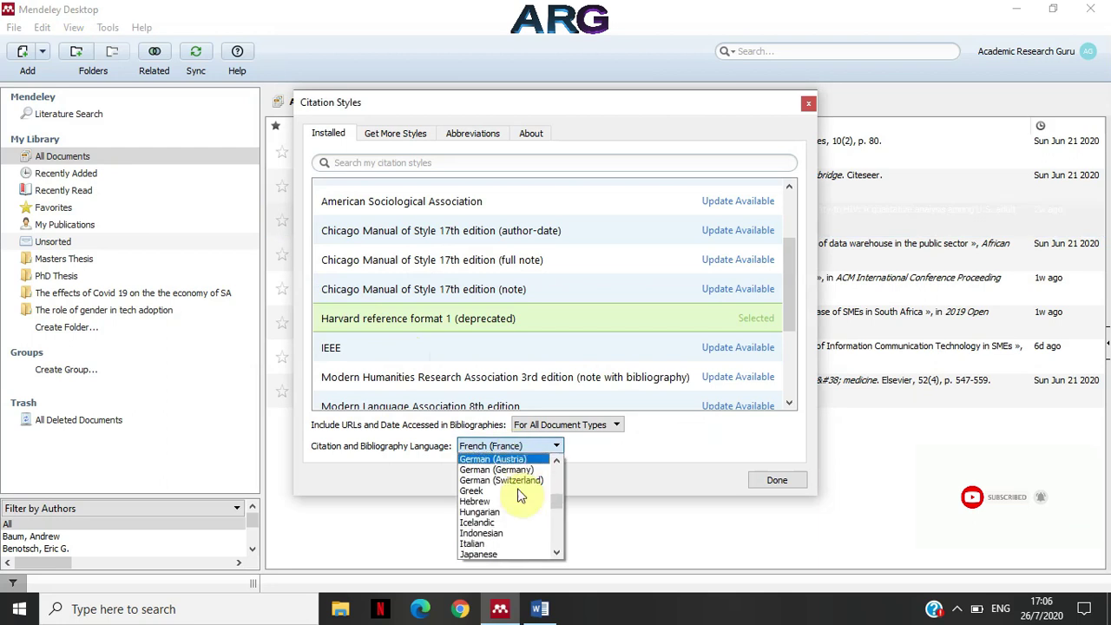
left_click(512, 492)
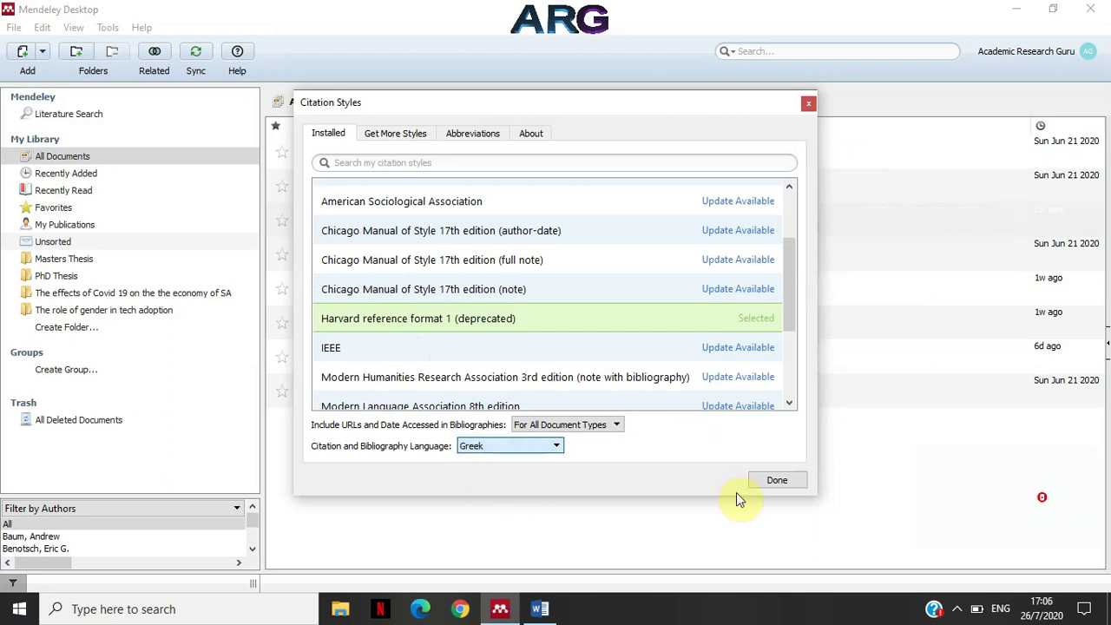
left_click(786, 482)
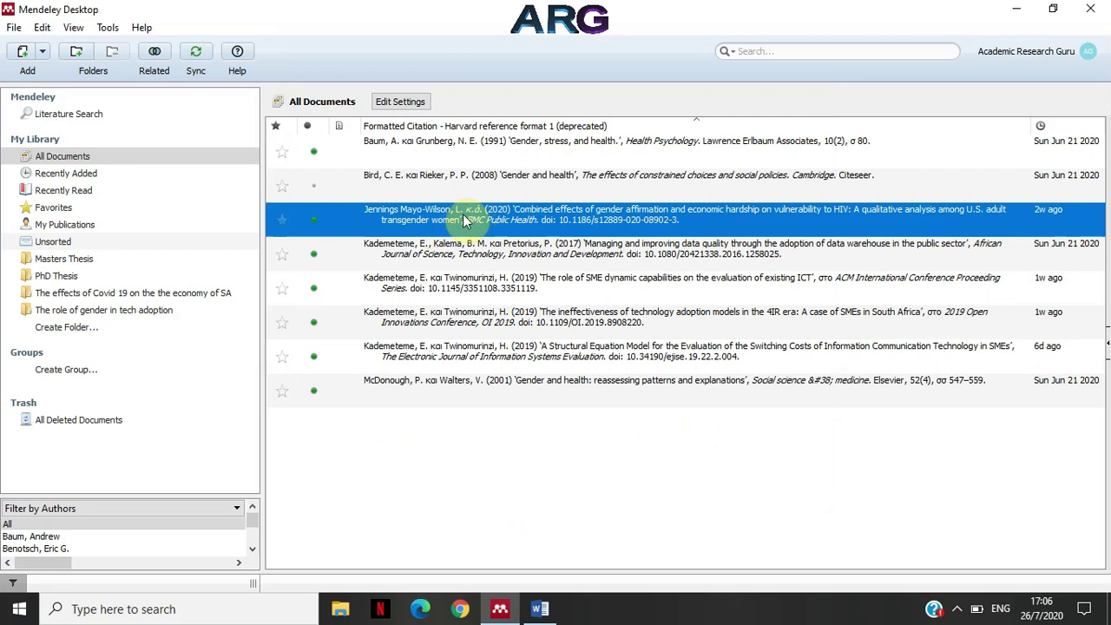
Step: Inspect Chicago 17th edition (note) in Citation Styles, close it unchanged, and revisit the Citation Style list
left_click(73, 27)
mouse_move(129, 92)
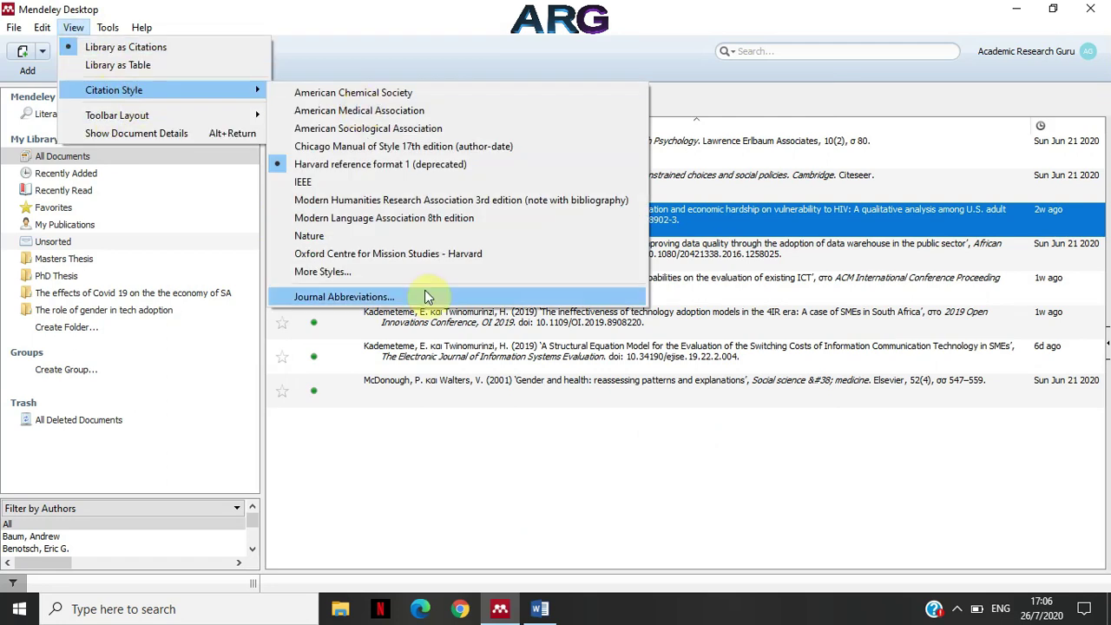
left_click(362, 265)
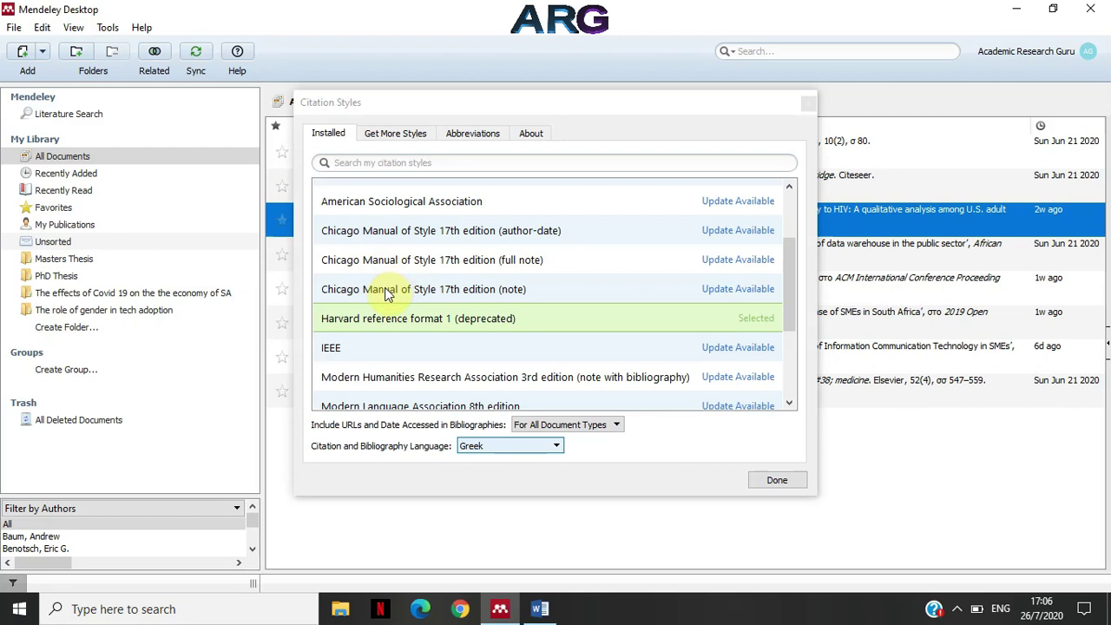
left_click(376, 293)
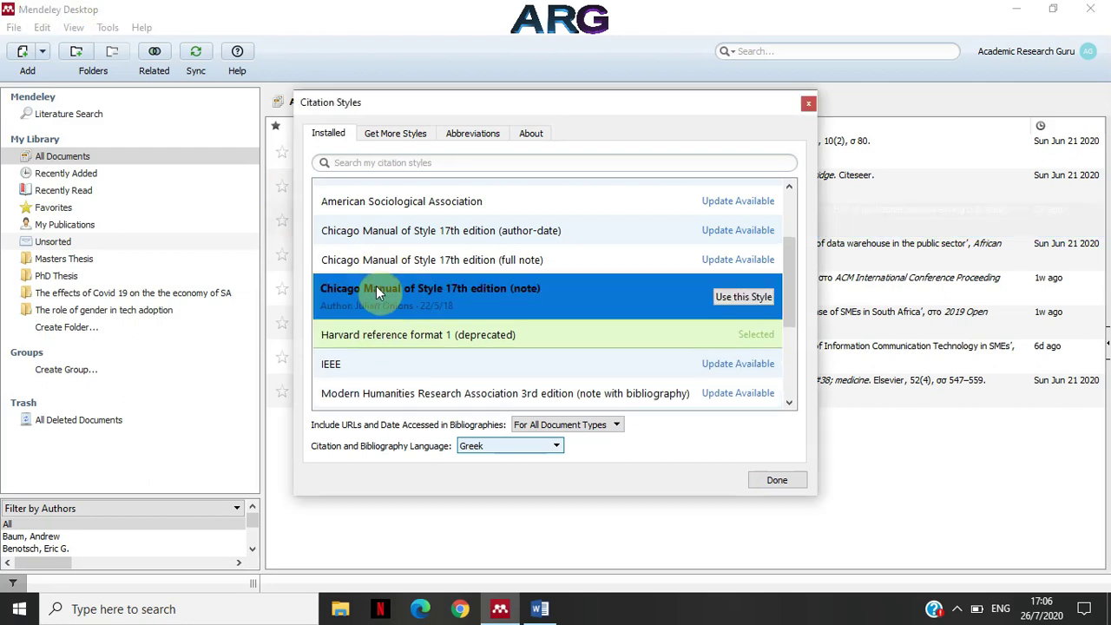
left_click(788, 480)
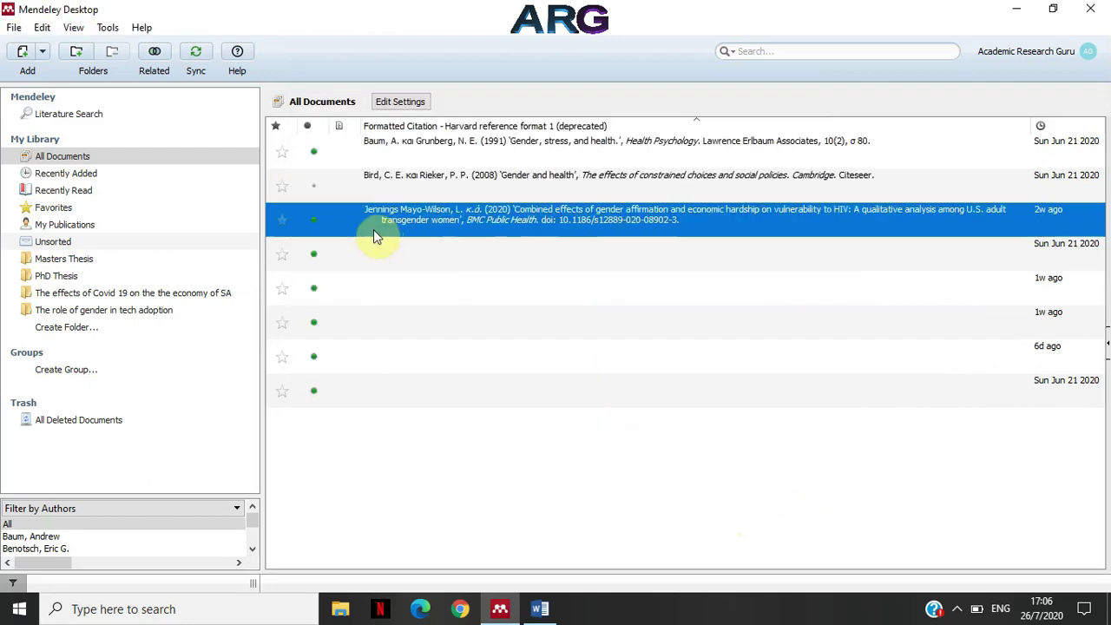
left_click(66, 26)
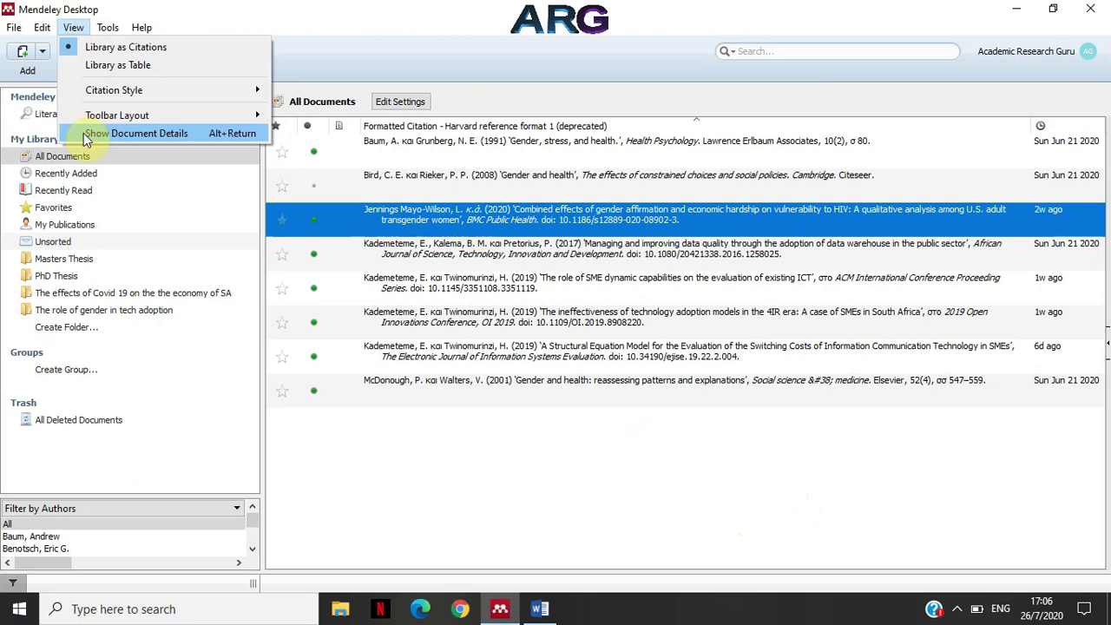
mouse_move(118, 89)
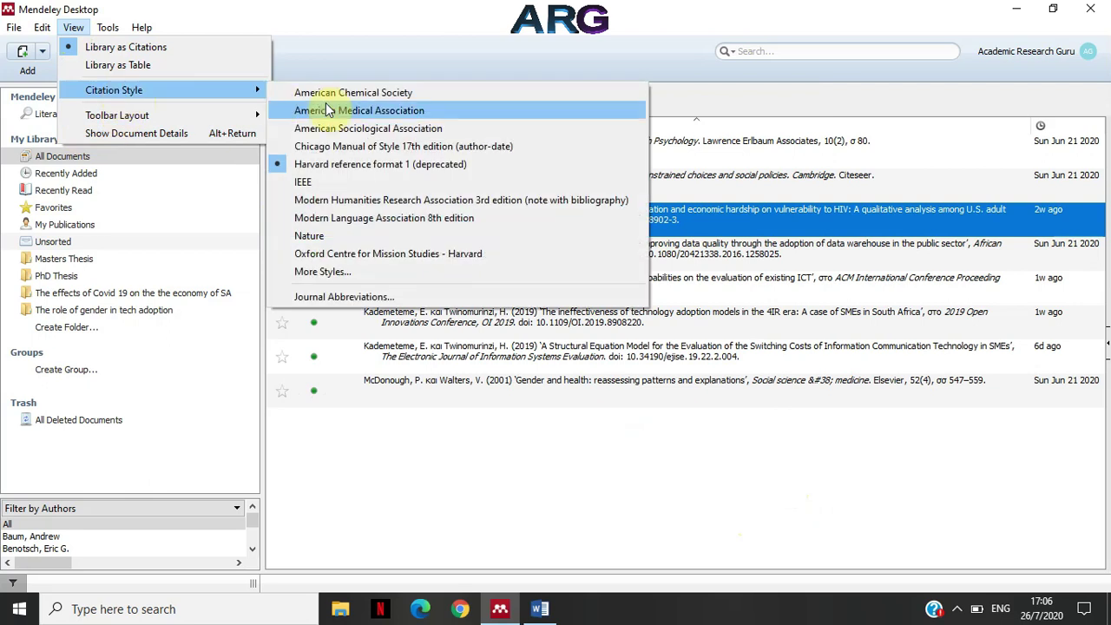
Step: Try IEEE and then MLA 8th edition as the library's citation style
left_click(328, 186)
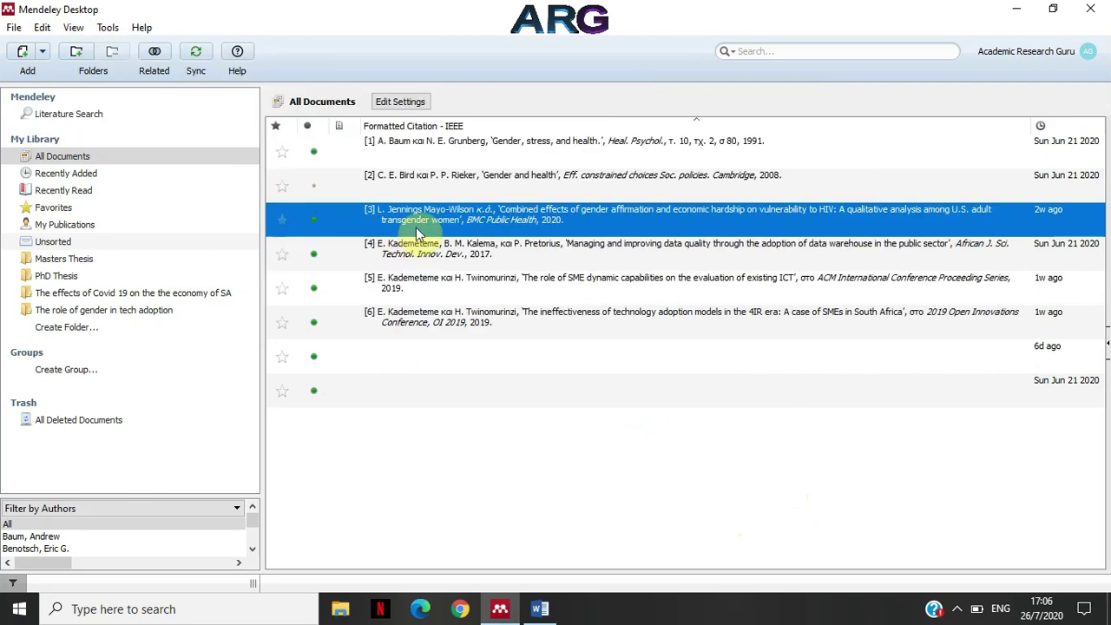
left_click(71, 29)
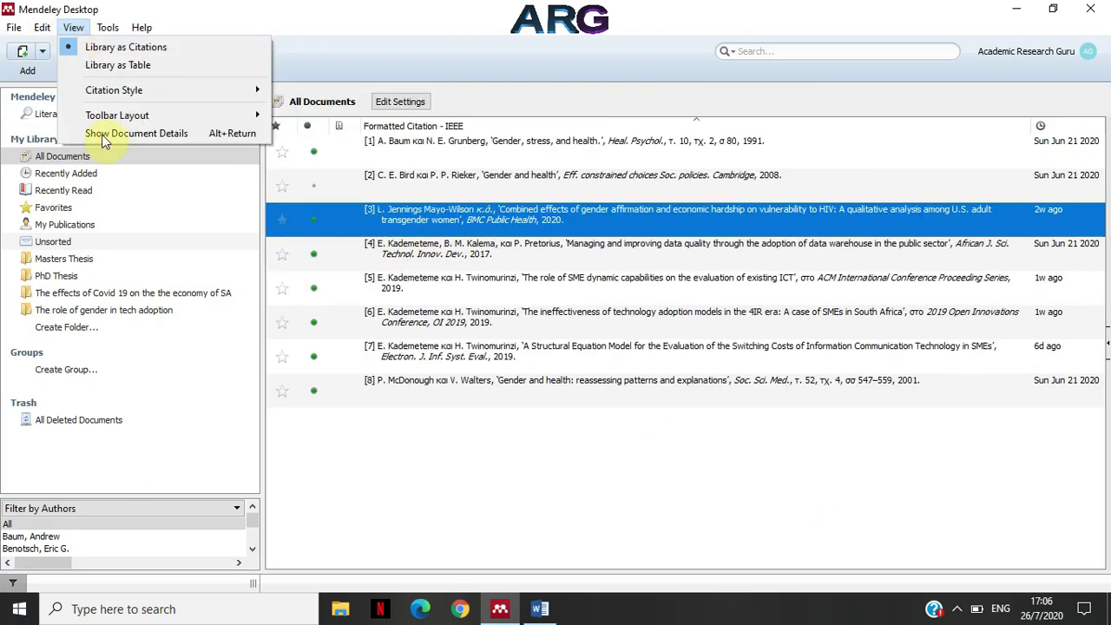
mouse_move(122, 90)
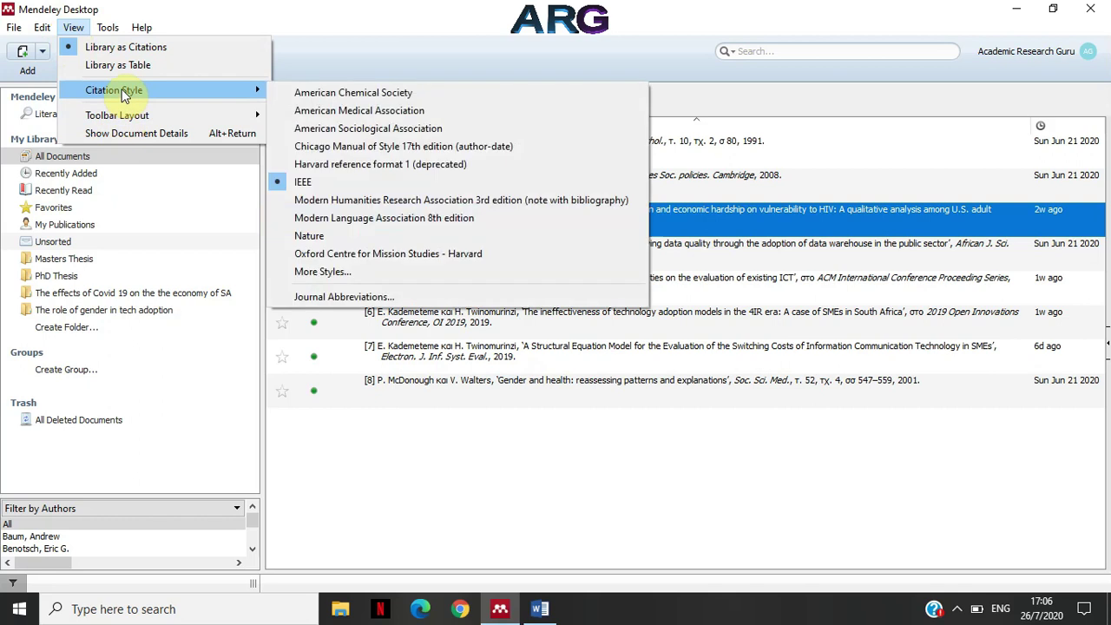
left_click(367, 221)
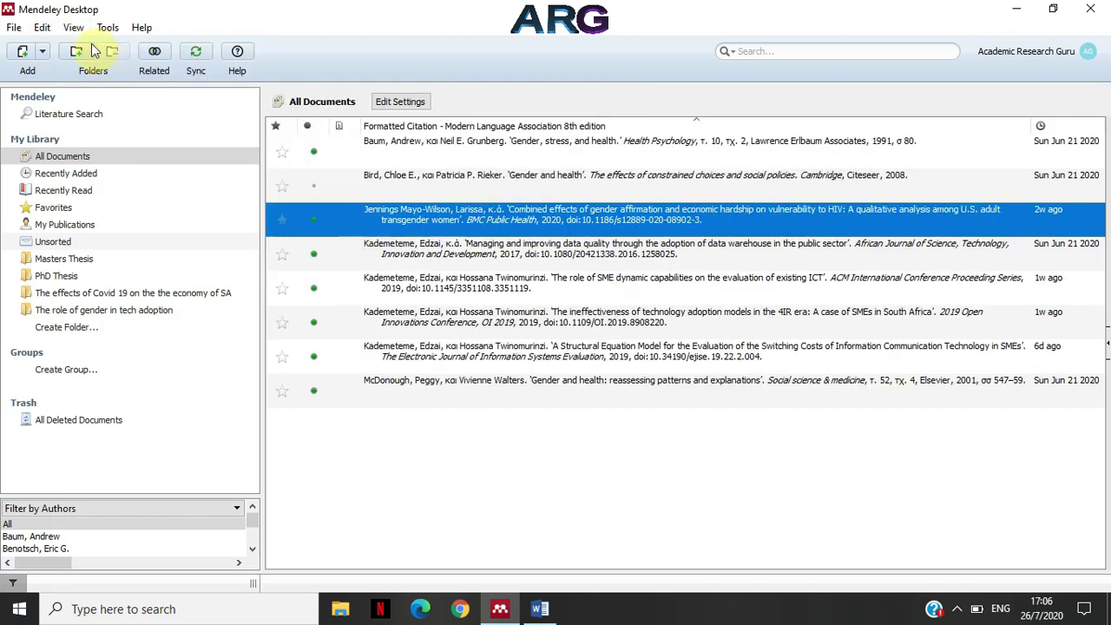
Step: Switch the citation style to Chicago Manual of Style 17th edition (author-date)
left_click(73, 27)
mouse_move(194, 92)
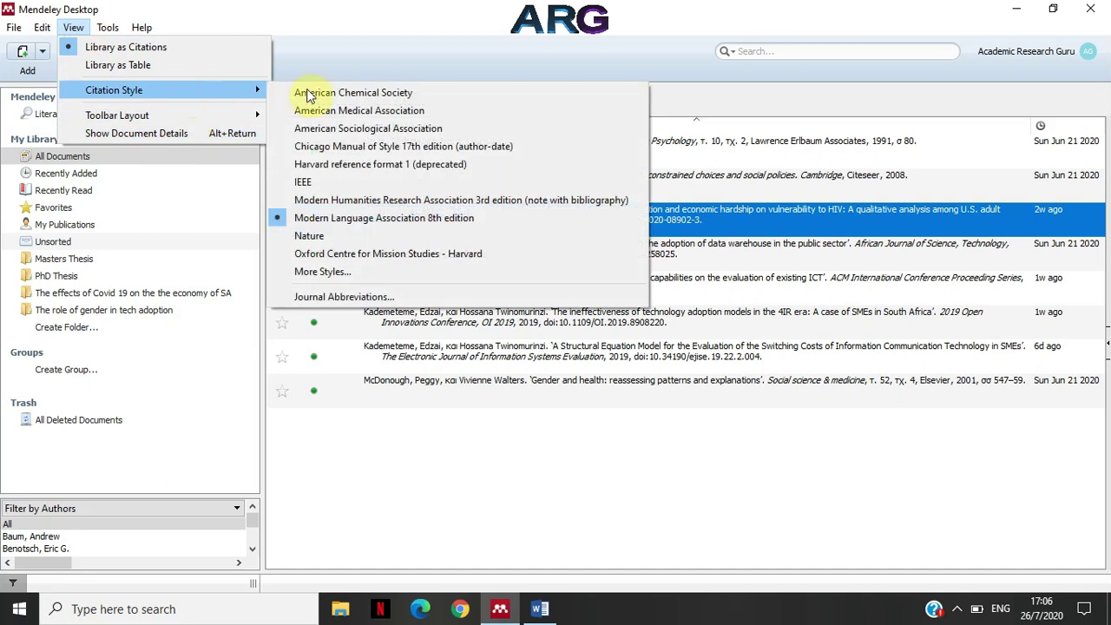
left_click(333, 147)
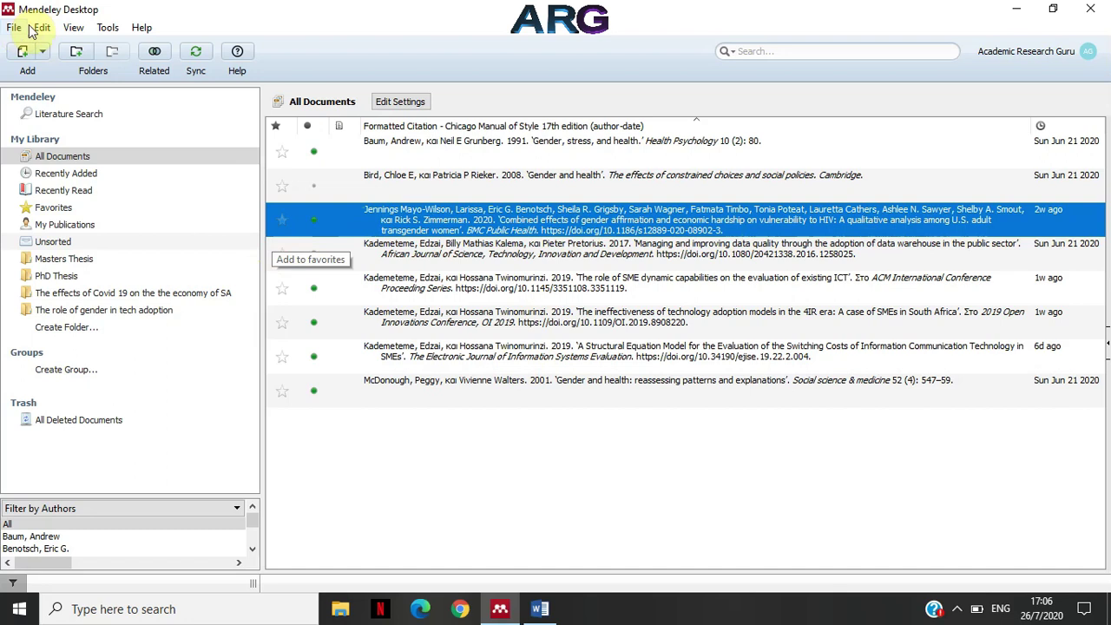
Step: Set the Chicago author-date citation and bibliography language to Chinese (Taiwan)
left_click(74, 27)
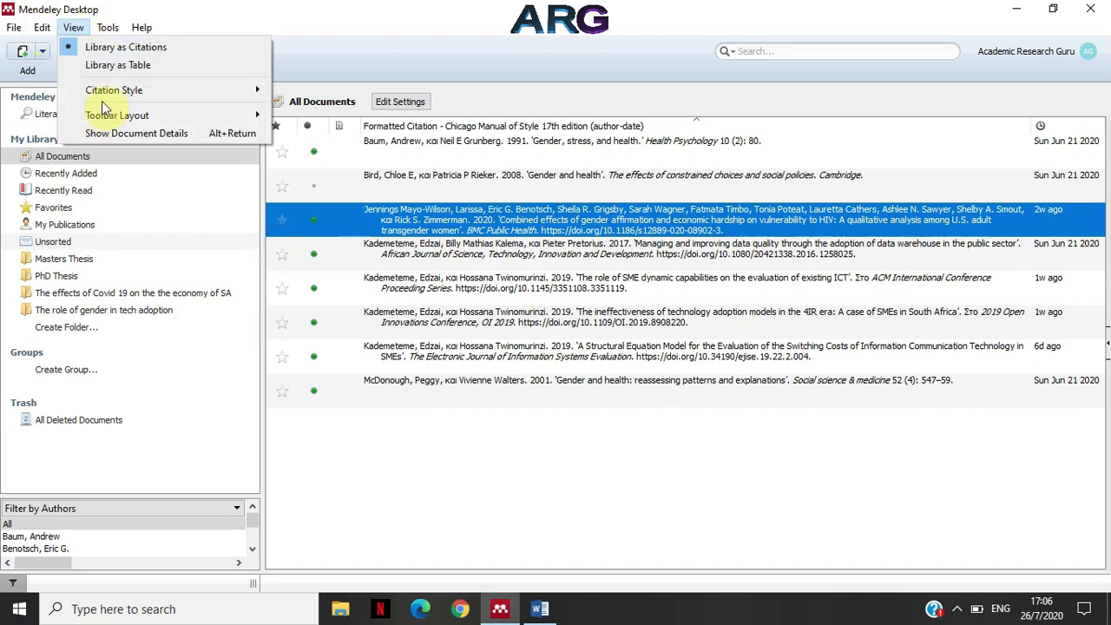
mouse_move(192, 94)
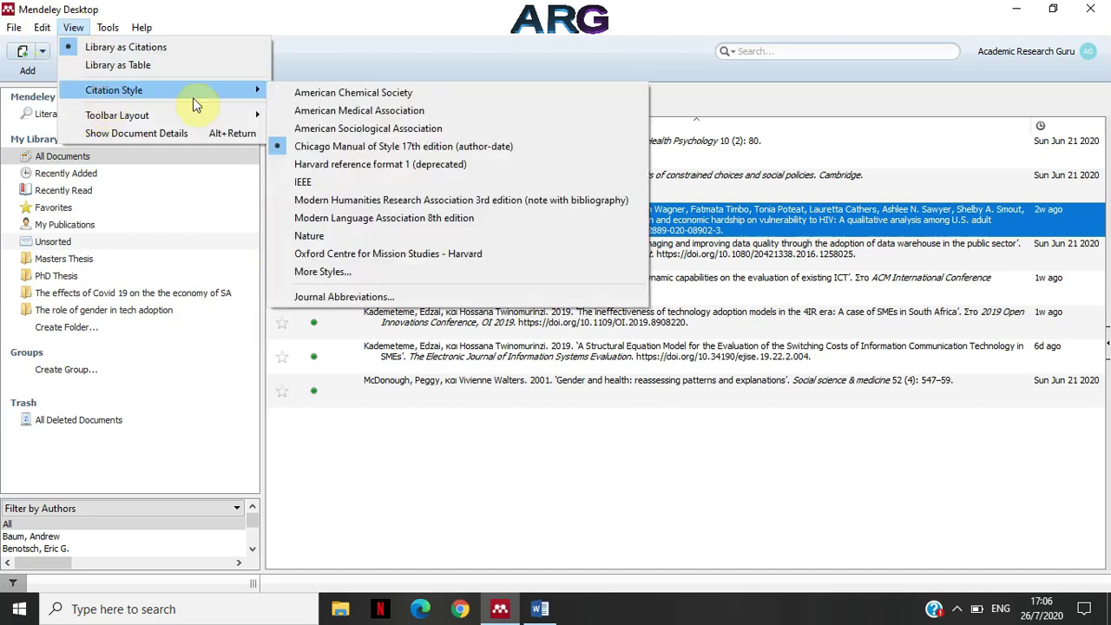
left_click(314, 272)
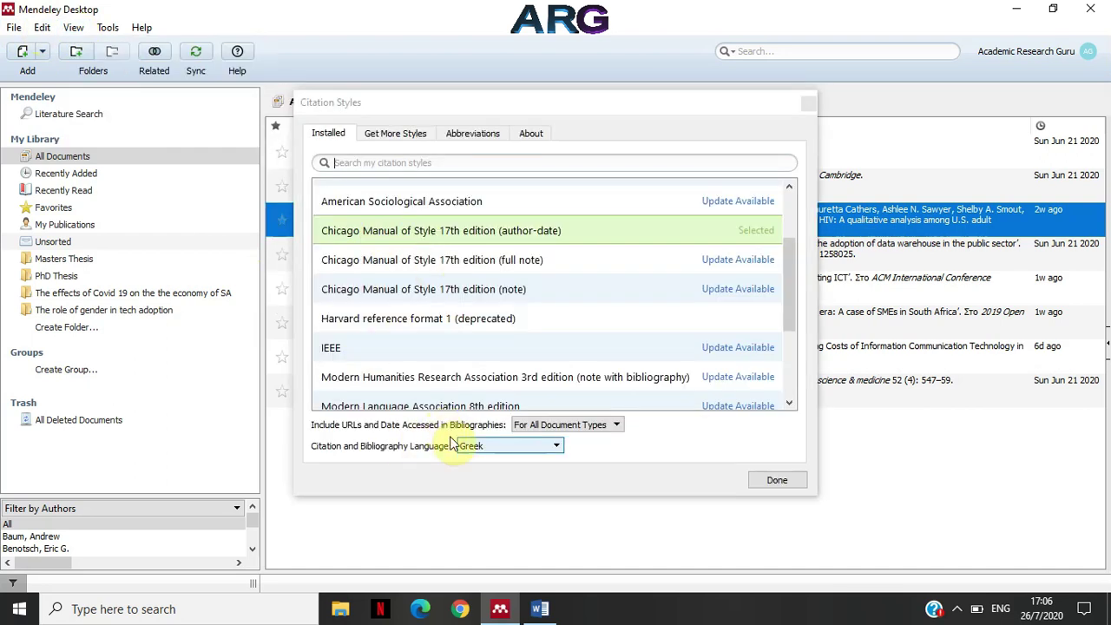
left_click(473, 446)
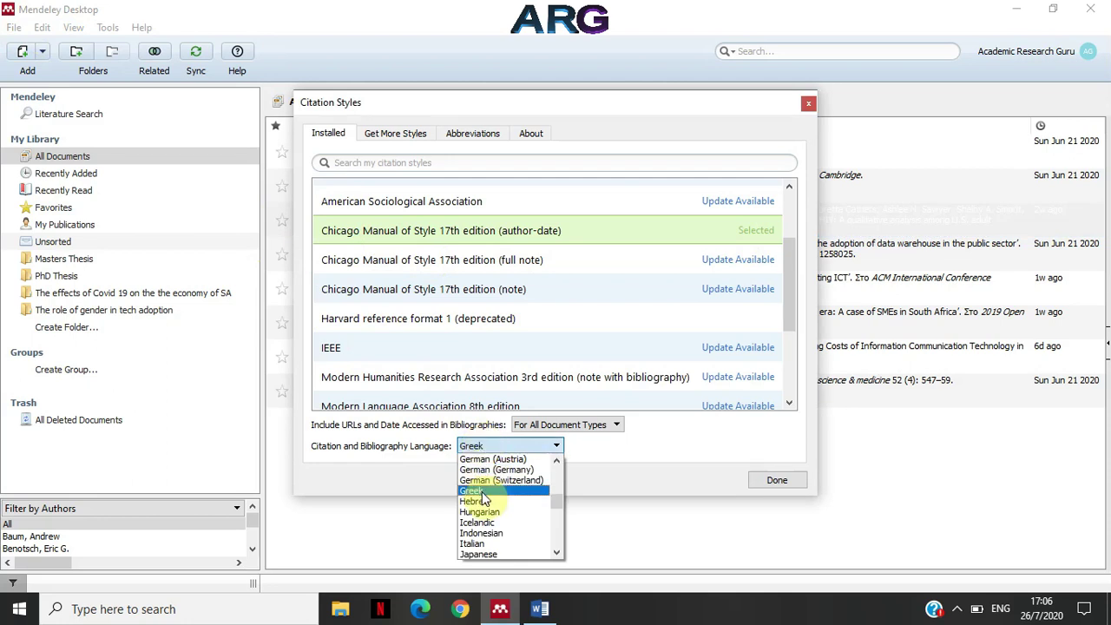
scroll(558, 479, "up", 4)
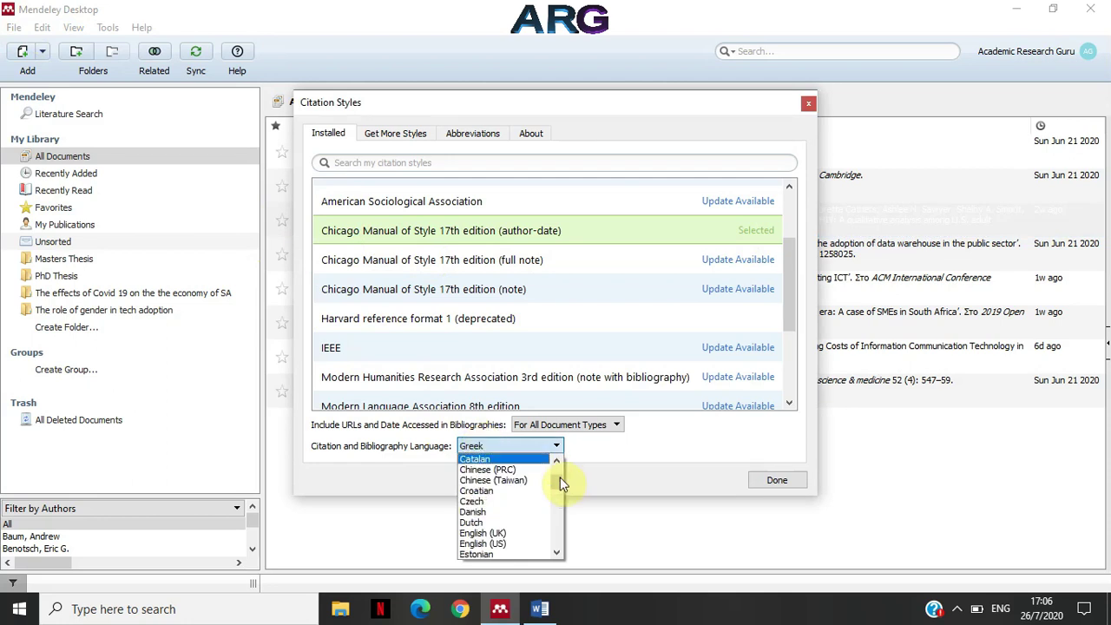
left_click(500, 483)
left_click(782, 480)
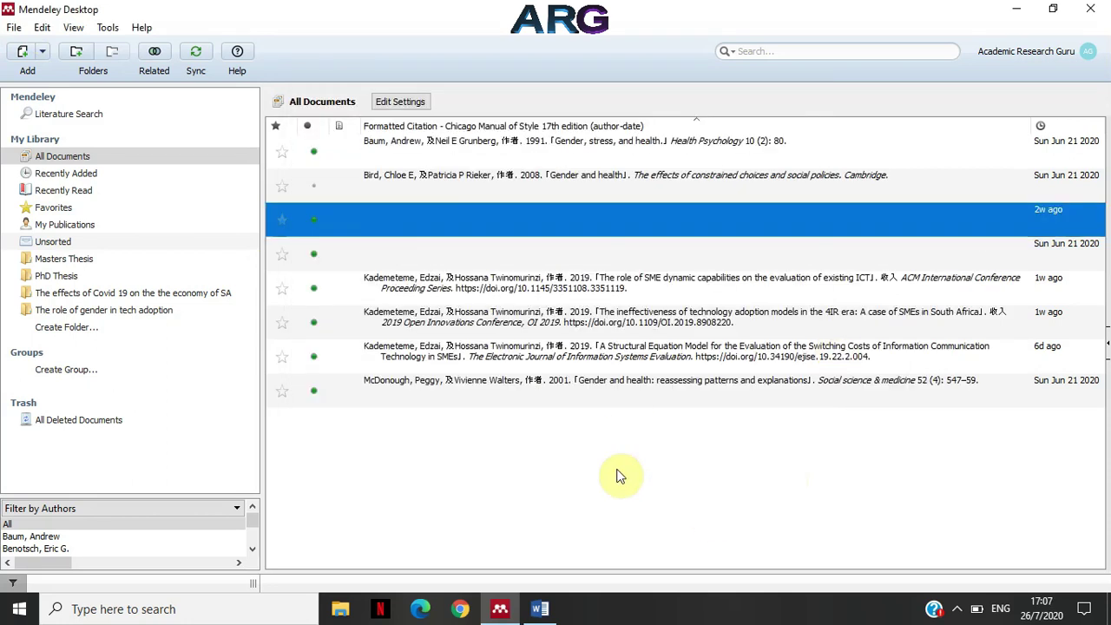
Step: Insert a Mendeley citation for the 2020 Jennings Mayo-Wilson article into Document1 and select it
left_click(540, 610)
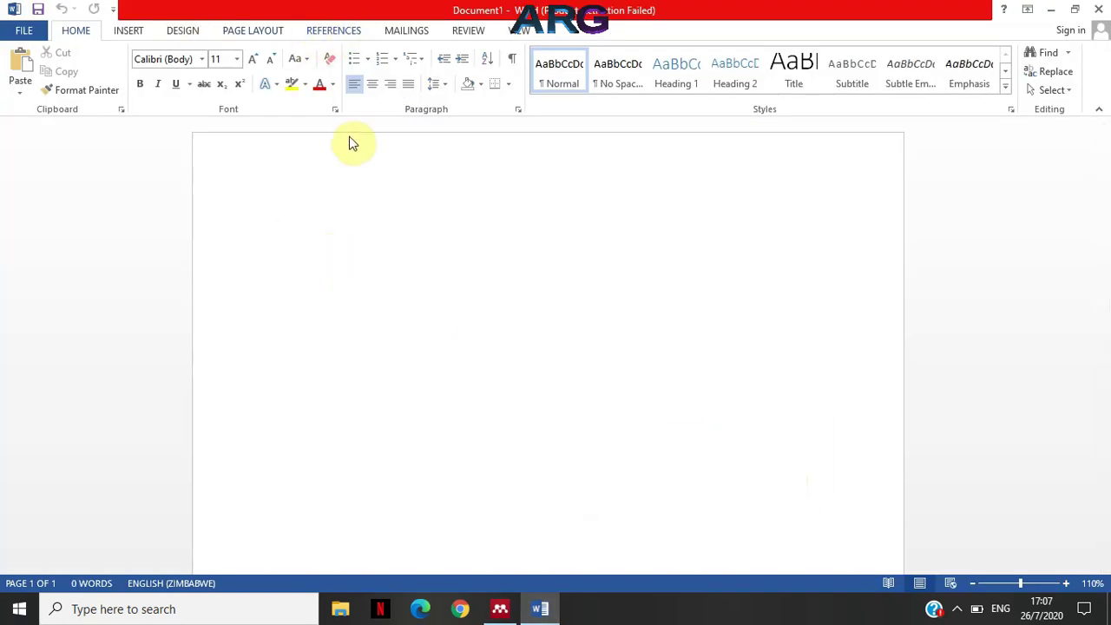
left_click(330, 31)
left_click(314, 86)
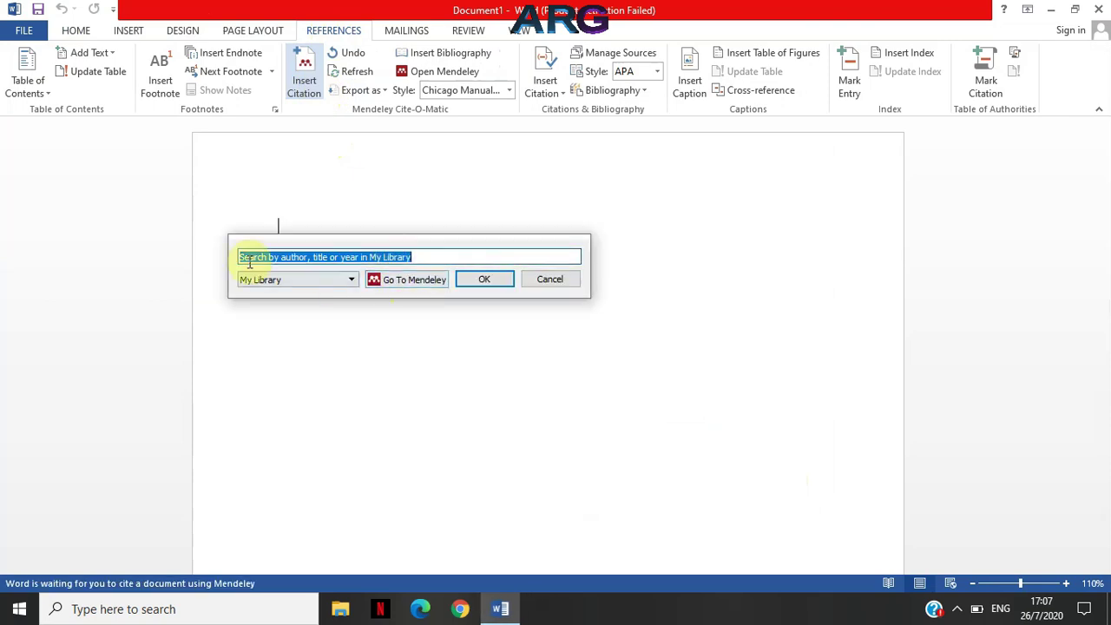
left_click(402, 285)
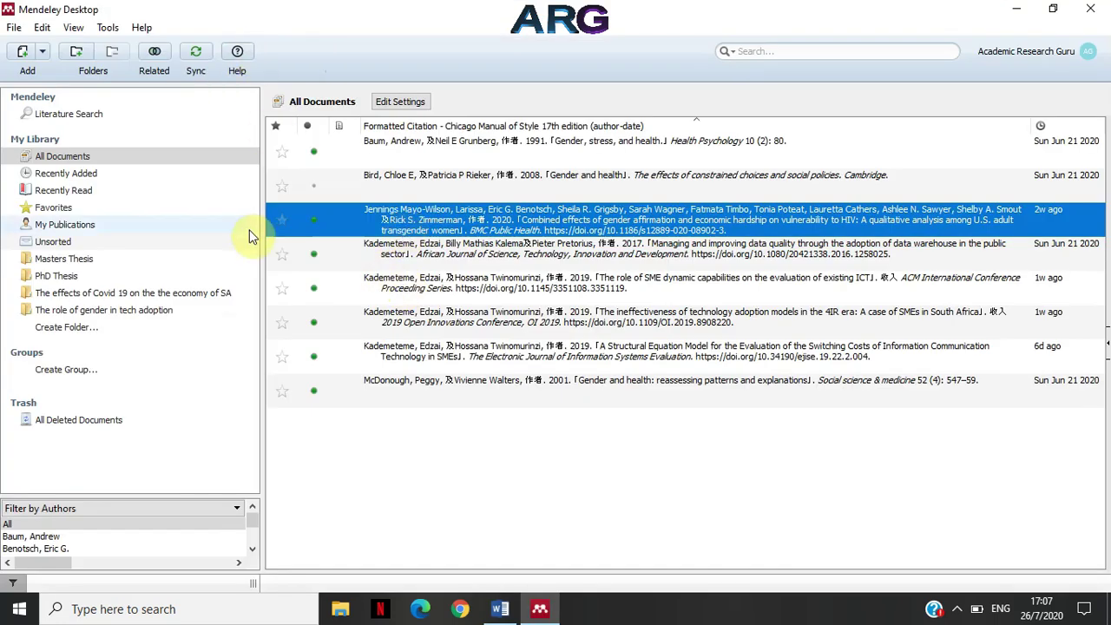
key("alt+Tab")
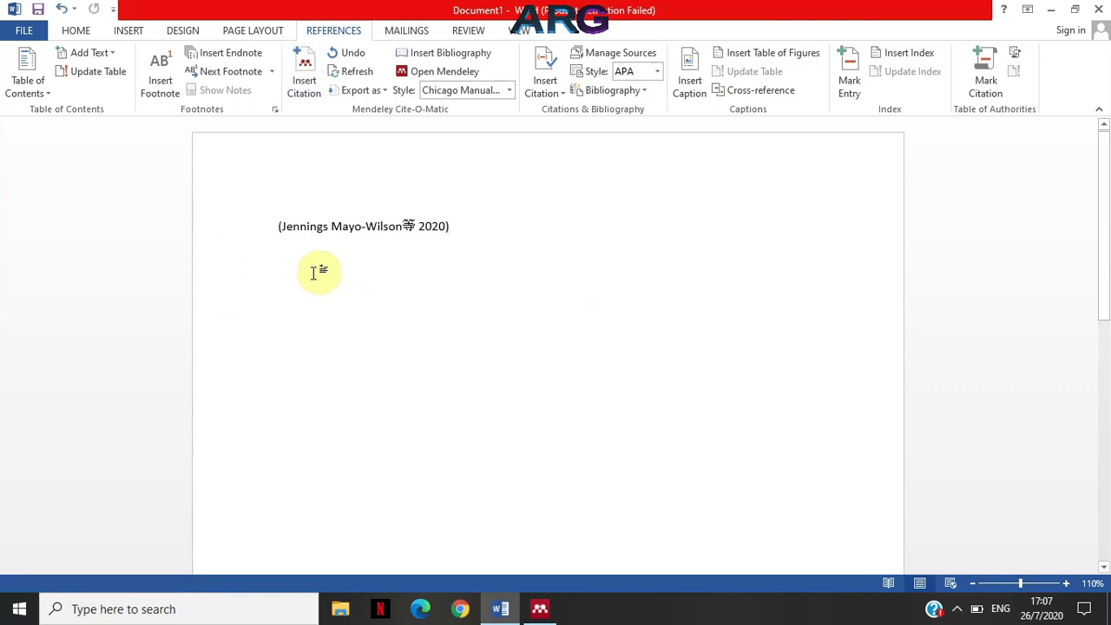
left_click_drag(274, 231, 462, 226)
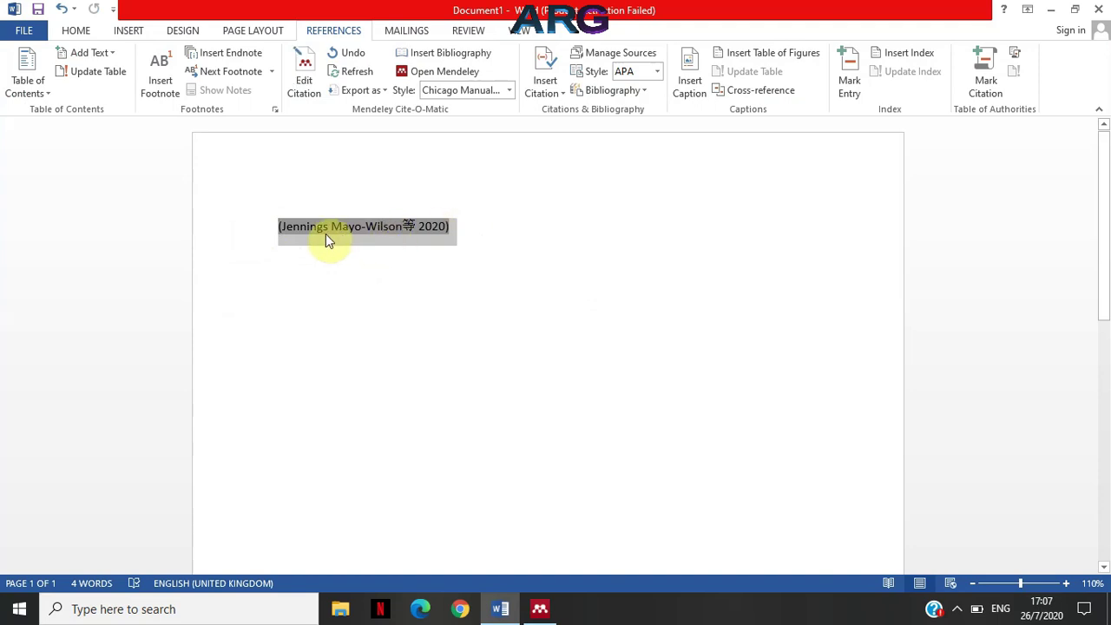
Step: Reset the citation and bibliography language to Default so references read in English
double_click(411, 227)
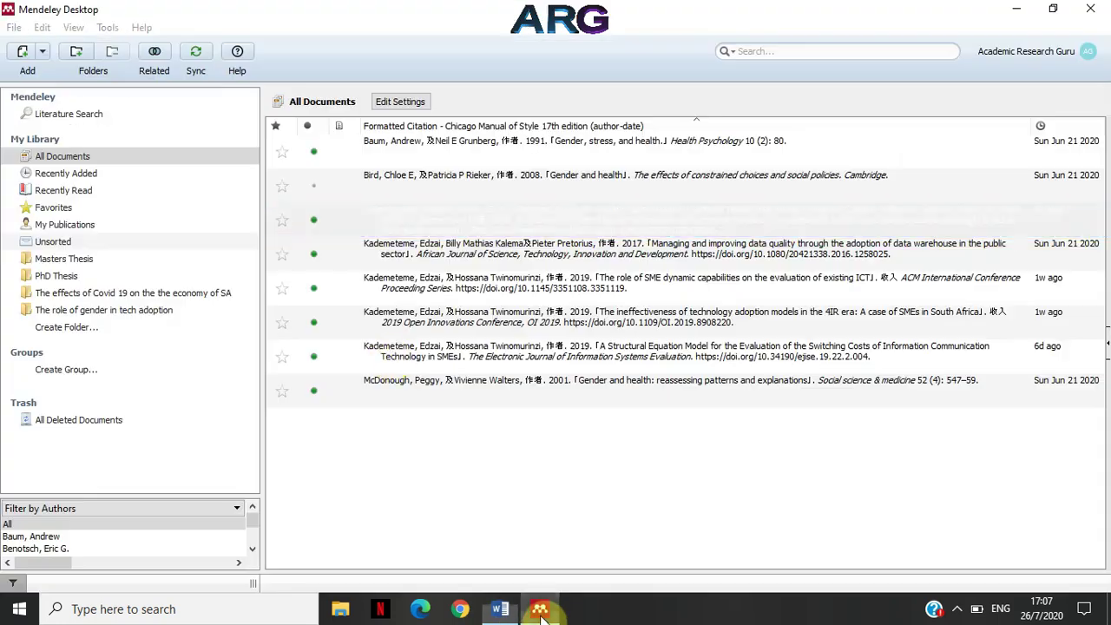
left_click(108, 26)
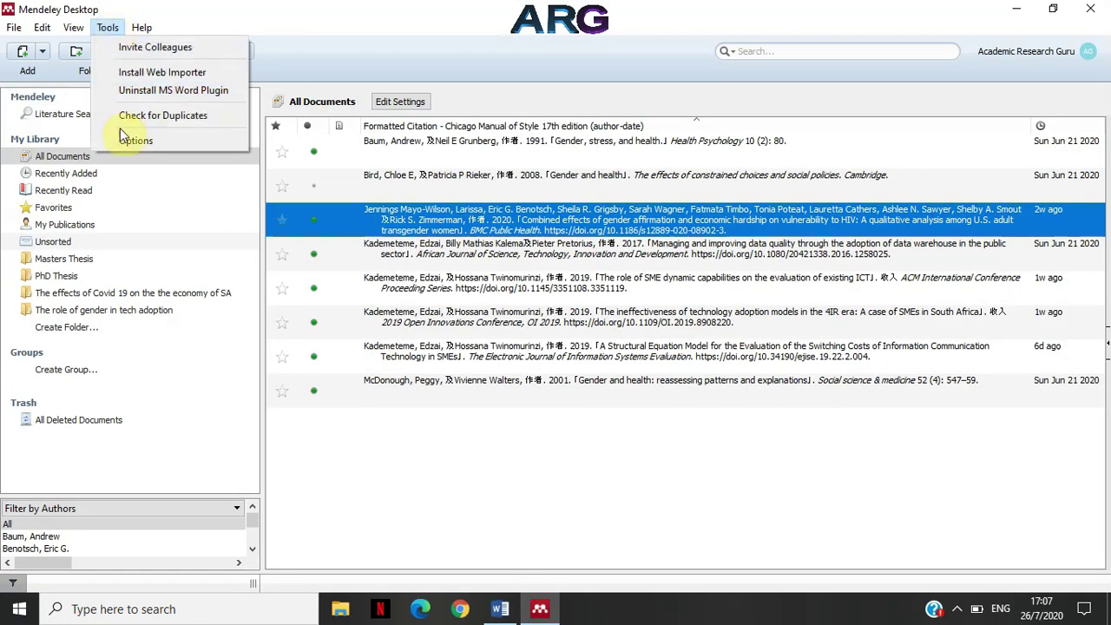
mouse_move(73, 27)
mouse_move(114, 90)
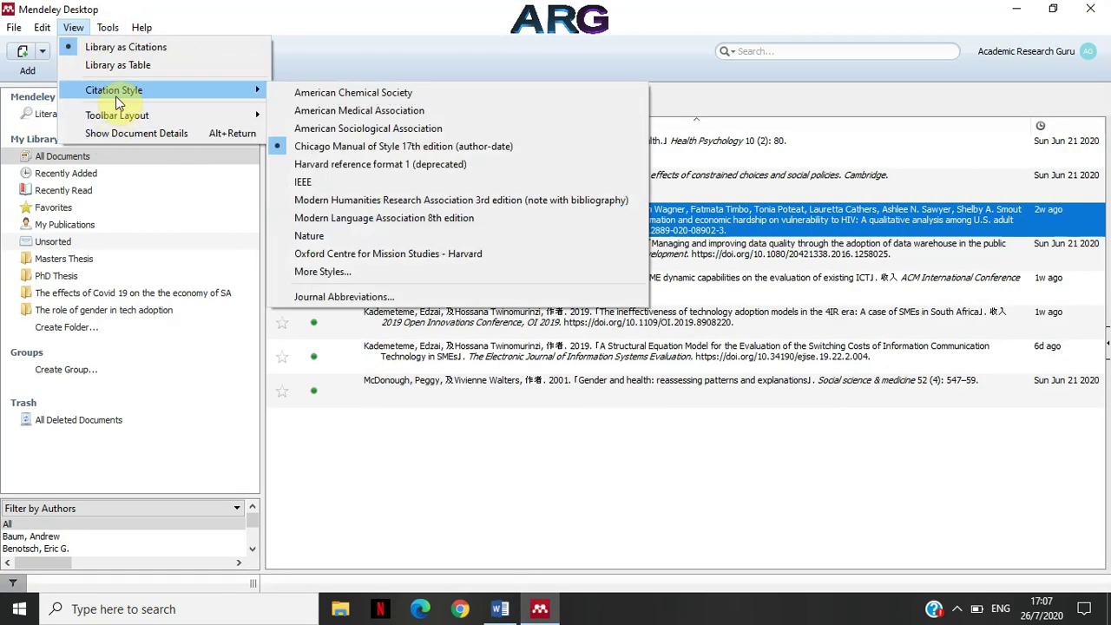
left_click(322, 271)
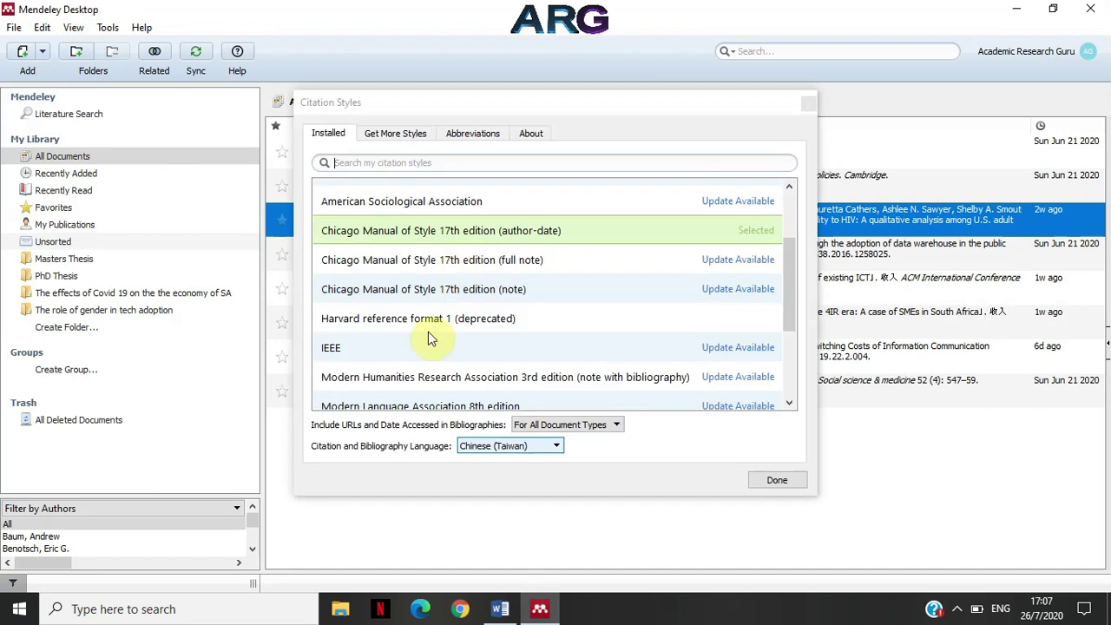
left_click(487, 452)
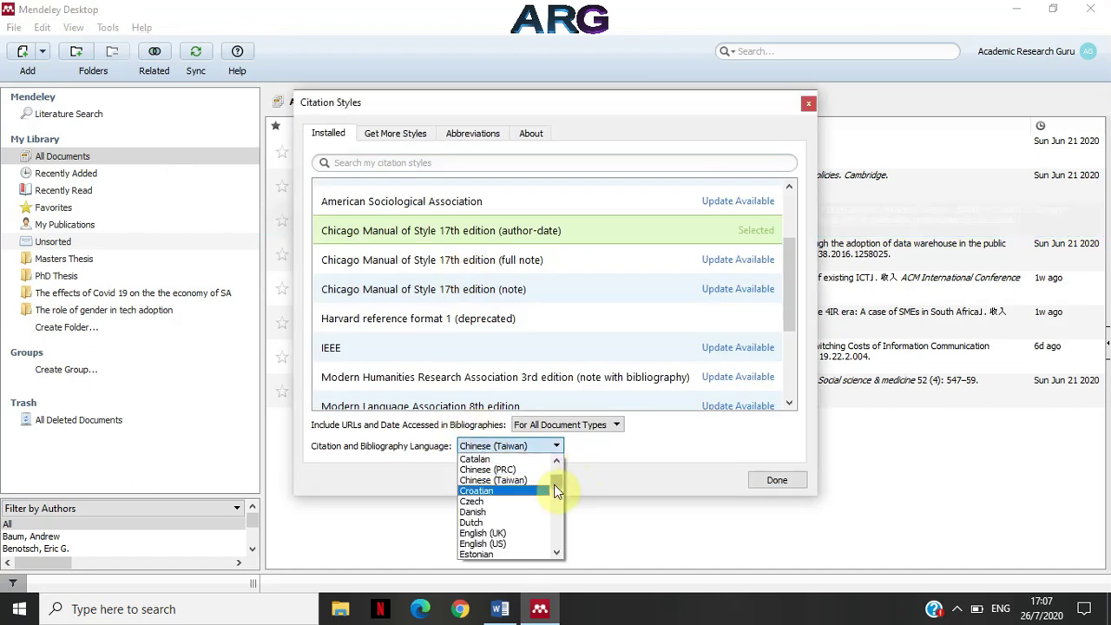
scroll(555, 485, "up", 3)
left_click(515, 458)
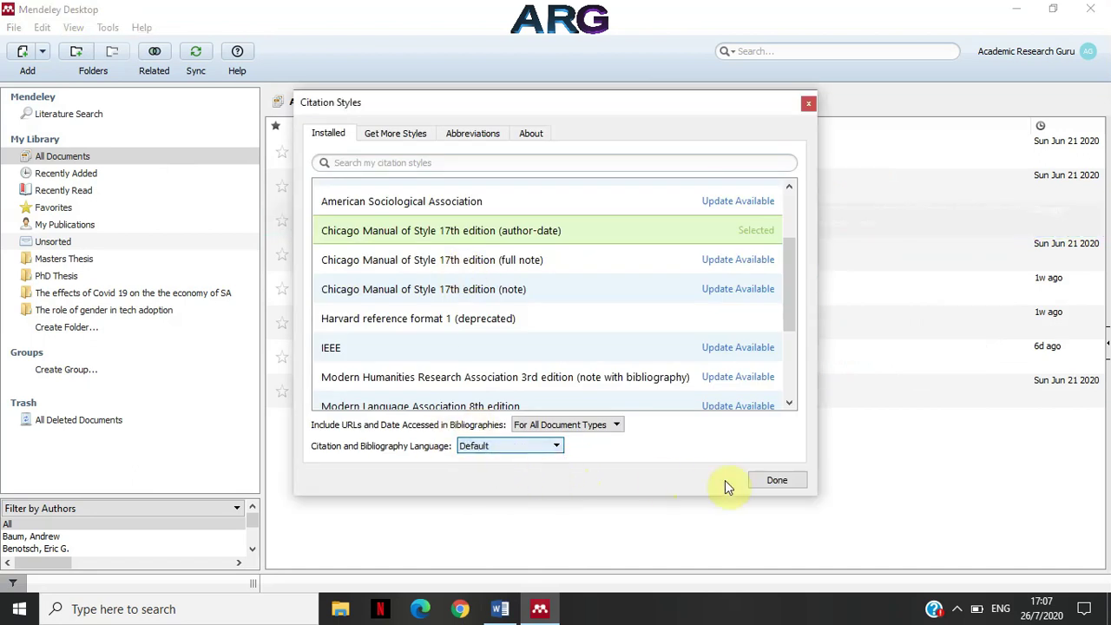
left_click(764, 482)
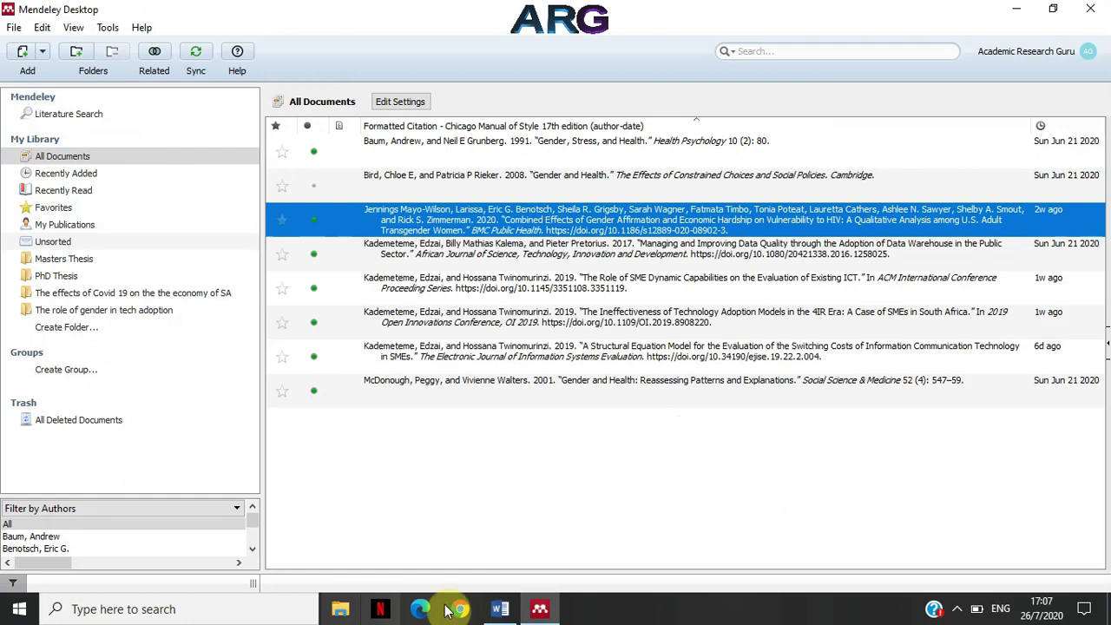
Step: Refresh the Word citation so it reads '(Jennings Mayo-Wilson et al. 2020)'
left_click(500, 608)
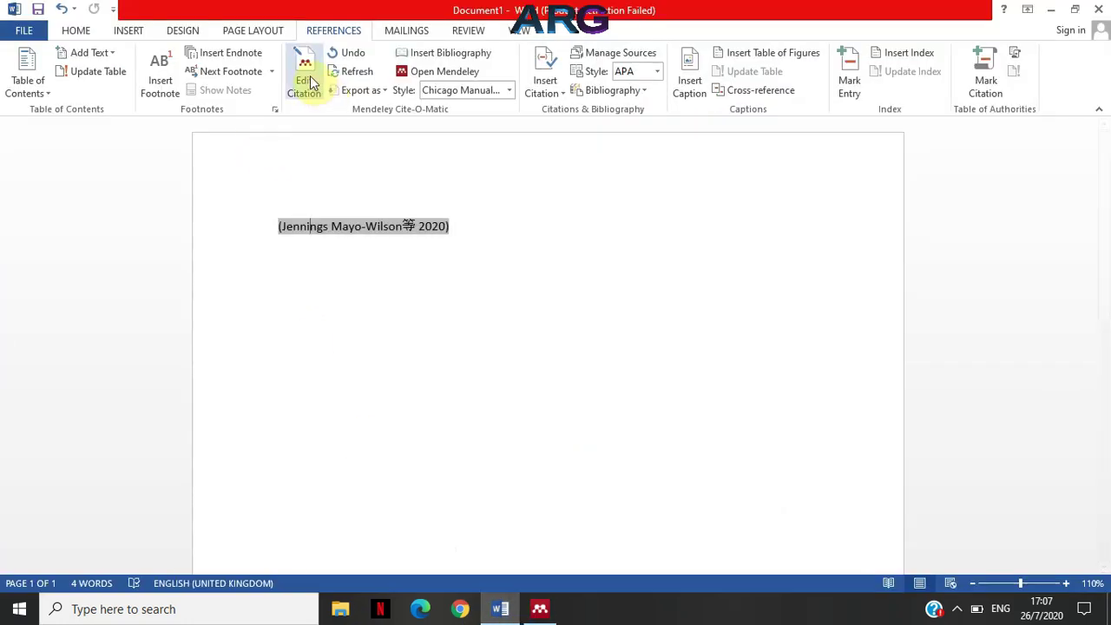
left_click(348, 69)
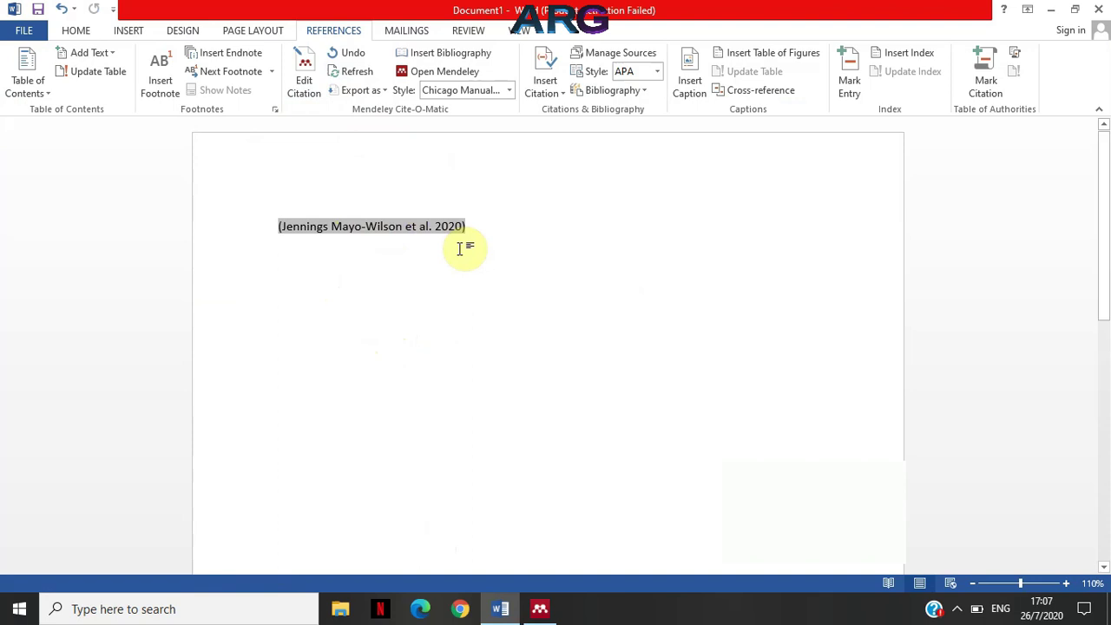
left_click(408, 226)
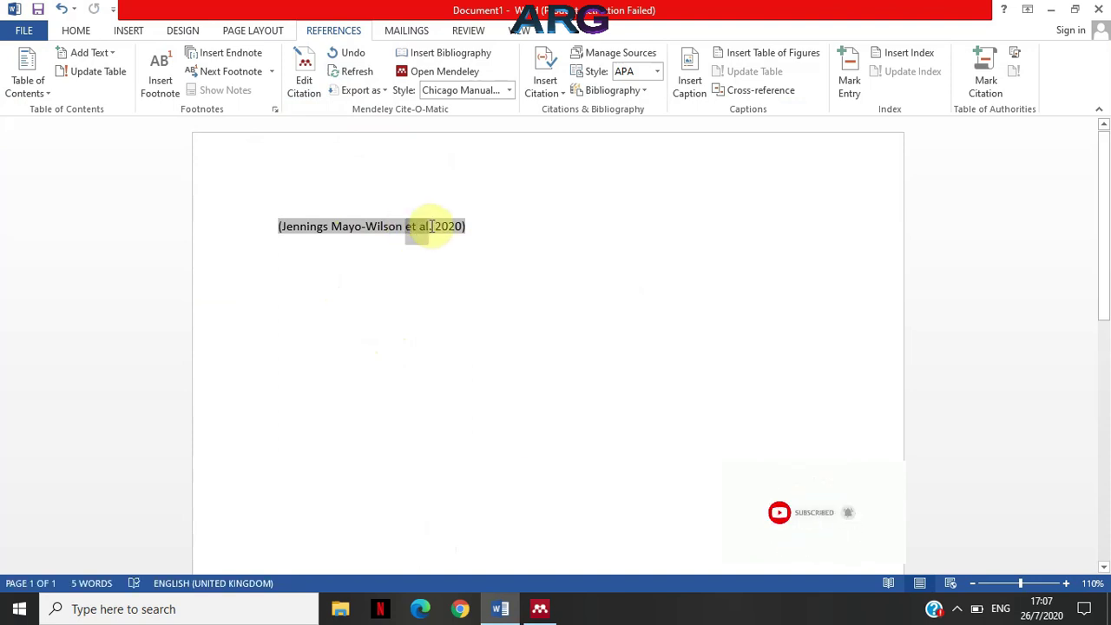
left_click_drag(431, 227, 433, 226)
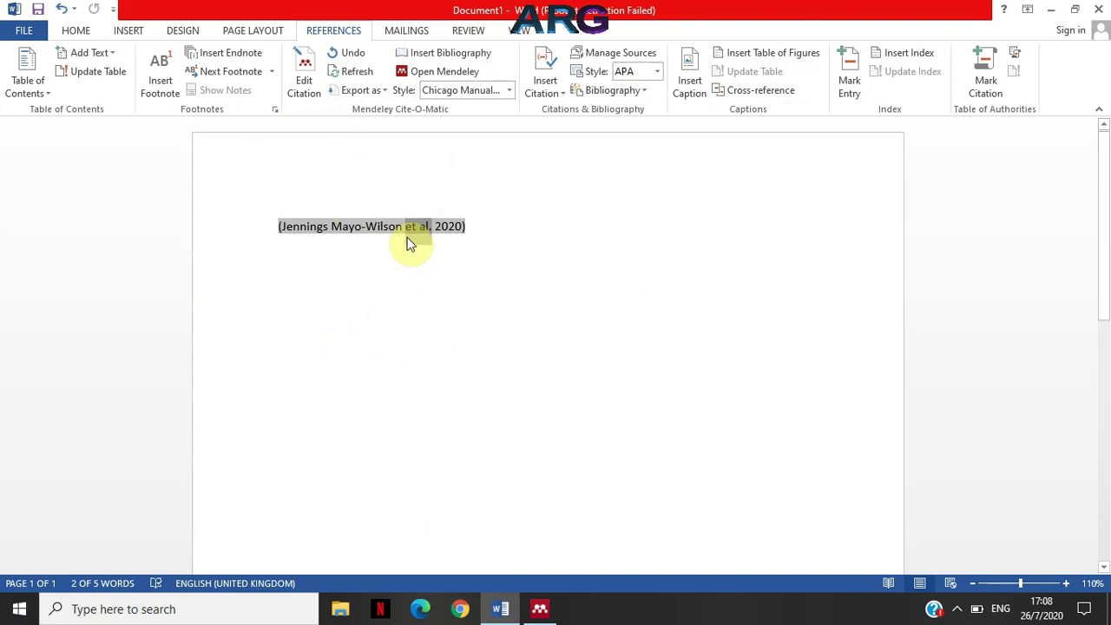
left_click(466, 279)
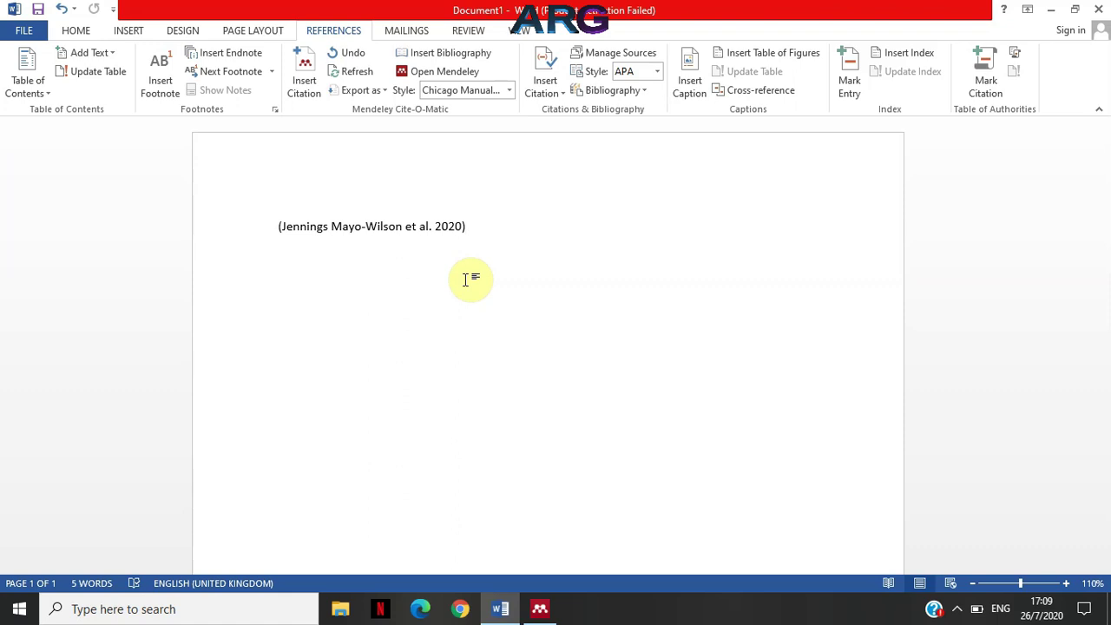
Step: Add the English Chicago bibliography entry on a new line below the citation
key("Return")
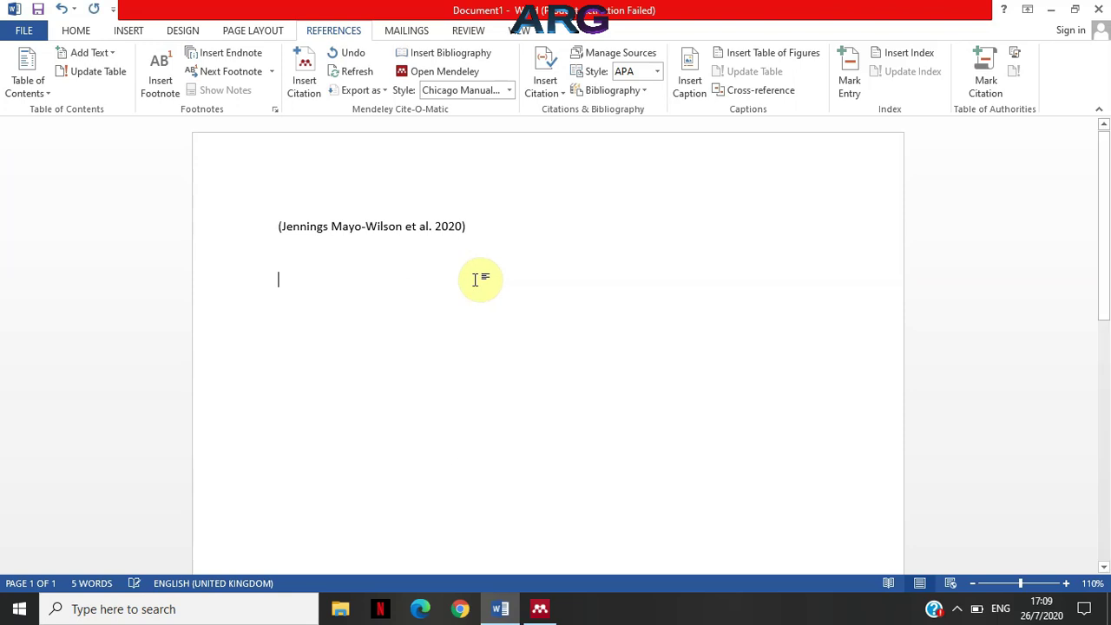
left_click(440, 53)
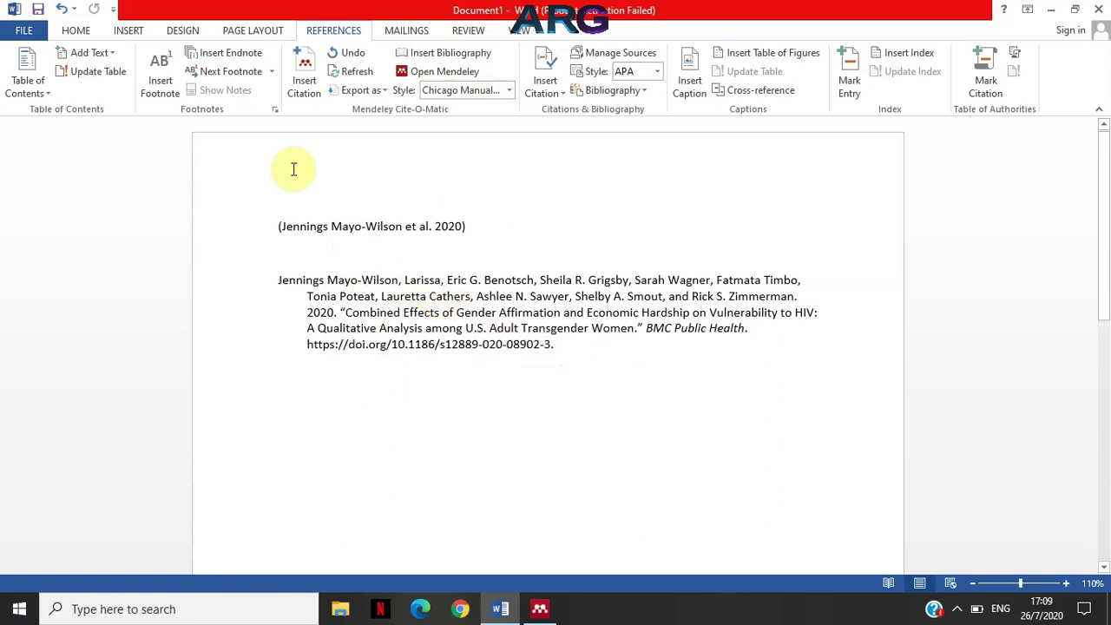
left_click(542, 609)
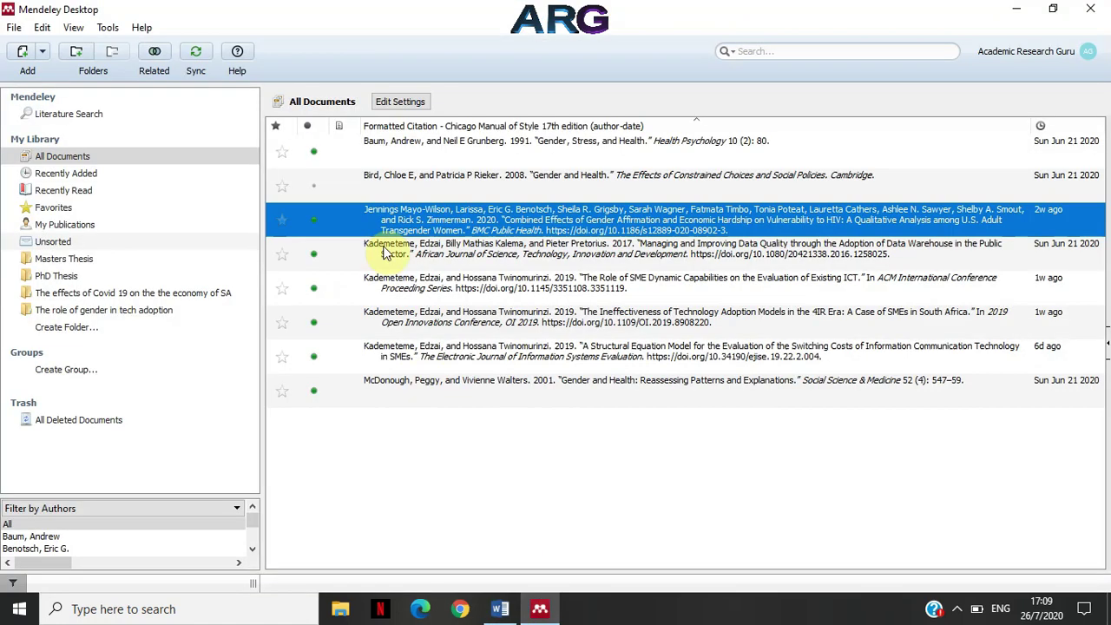
Step: Change the citation and bibliography language to Chinese (PRC), then return to Word
left_click(73, 27)
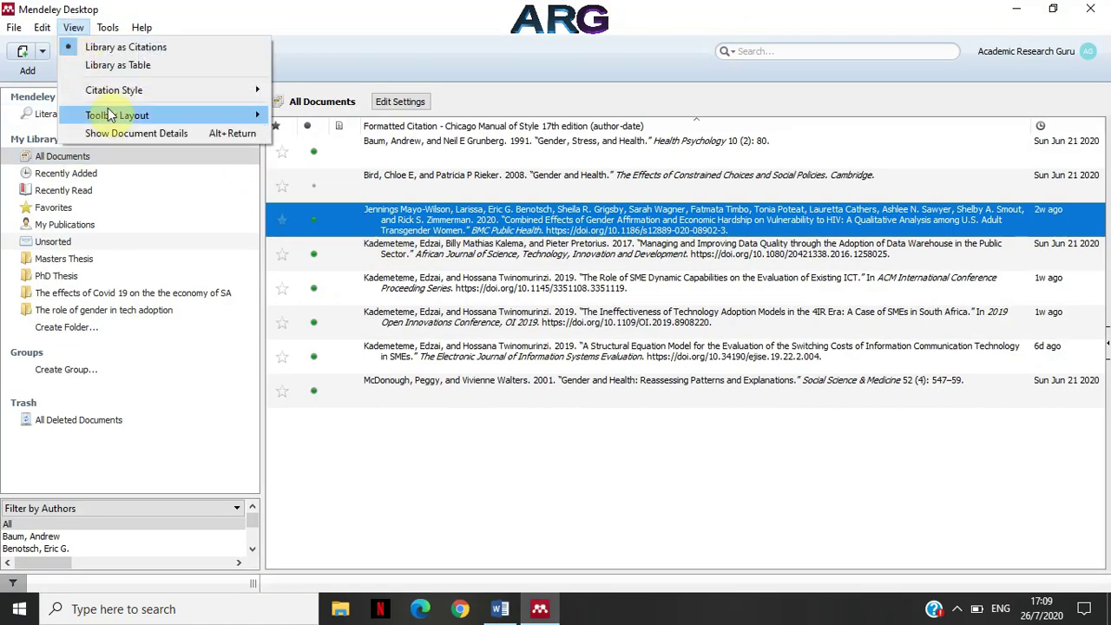
mouse_move(156, 90)
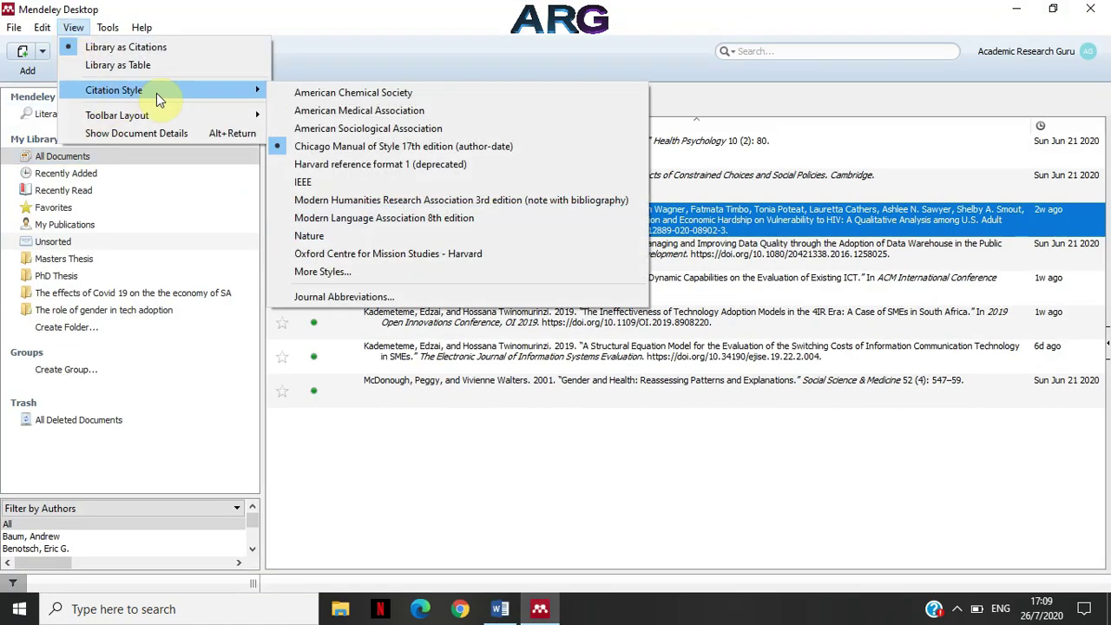
left_click(322, 271)
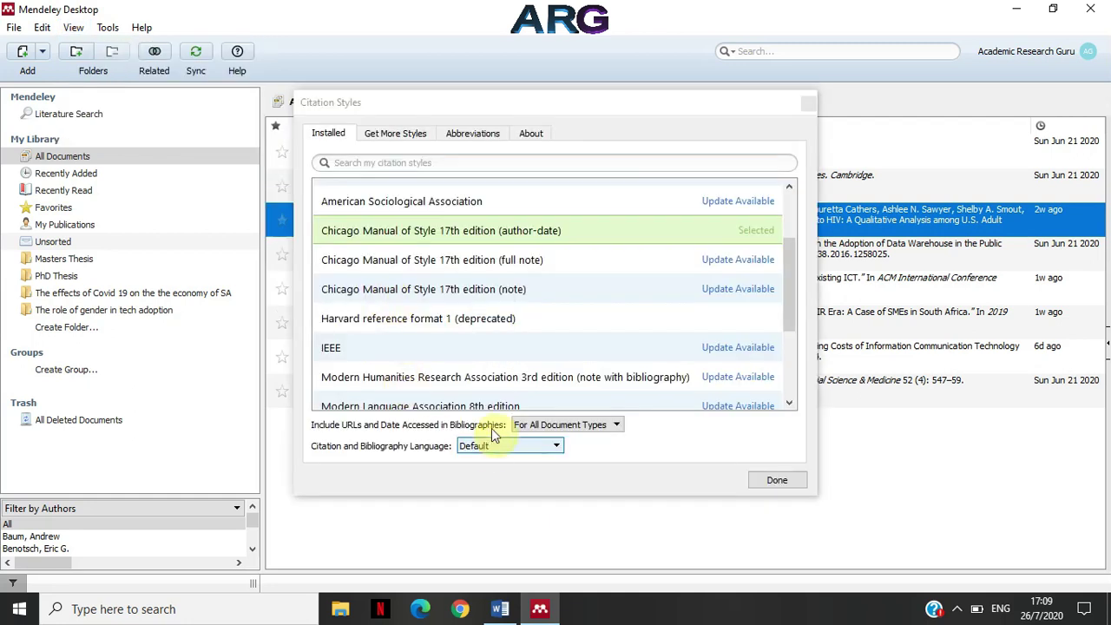
left_click(521, 445)
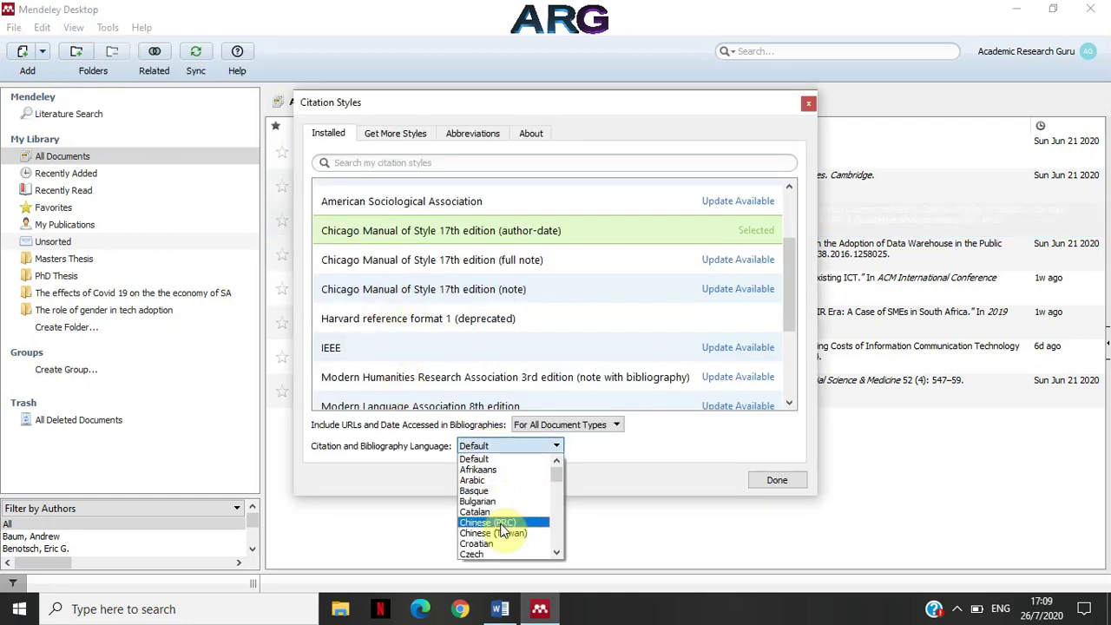
left_click(501, 523)
left_click(777, 480)
left_click(500, 608)
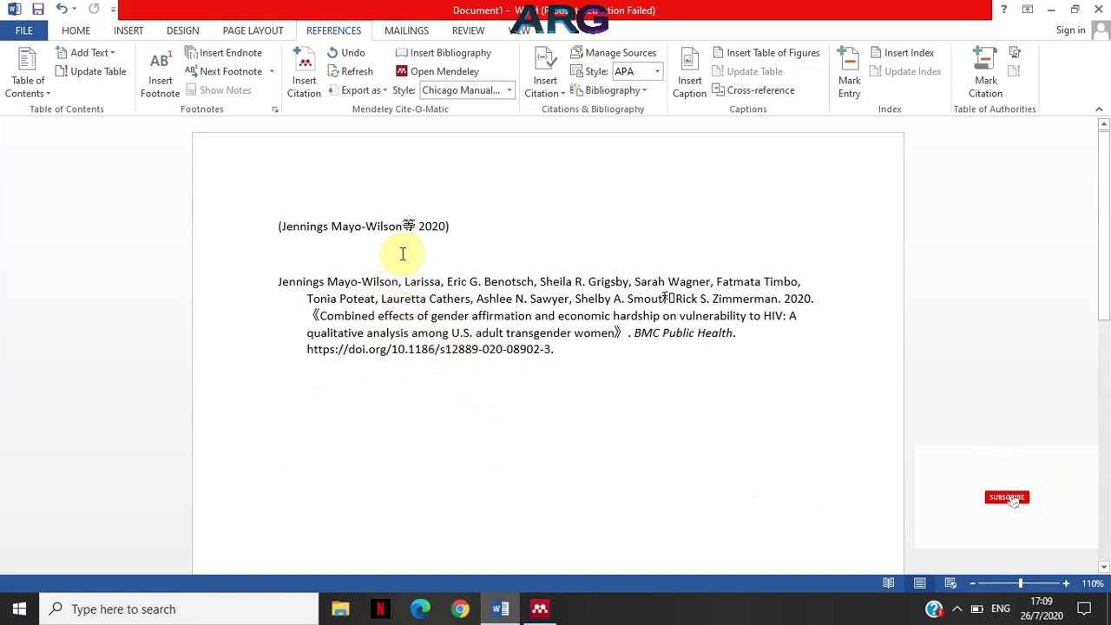
Step: Select the whole bibliography entry to check its Chinese (PRC) formatting with 《》 title marks
triple_click(667, 298)
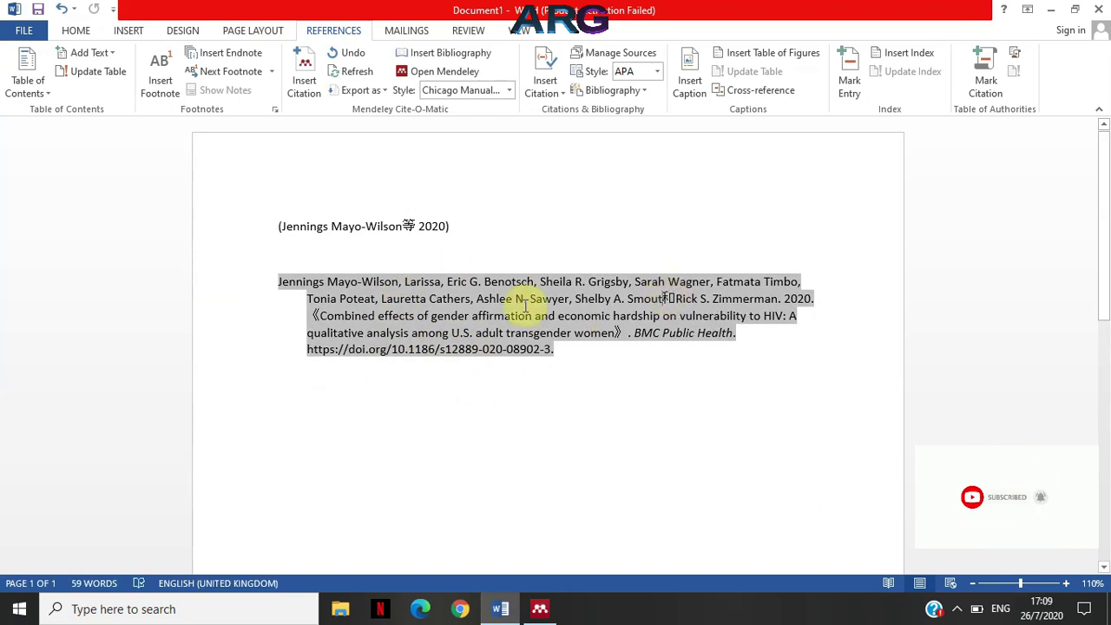